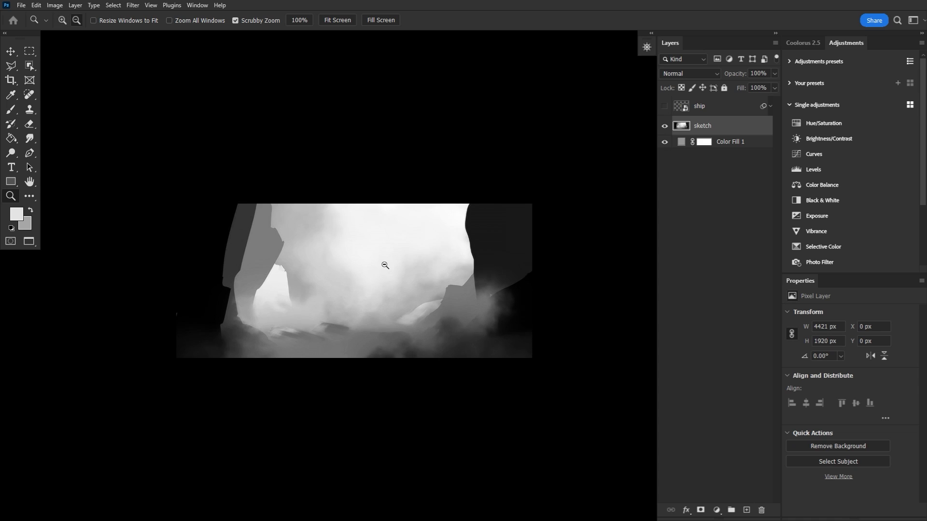
Make the ship layer visible and check the whole composition in the Navigator preview, then close the preview
left_click(385, 265, "alt")
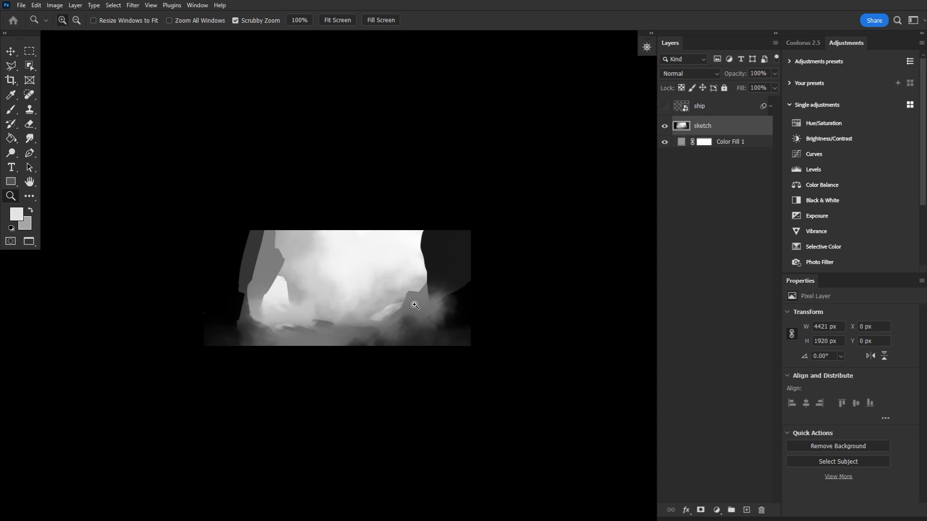
left_click(664, 107)
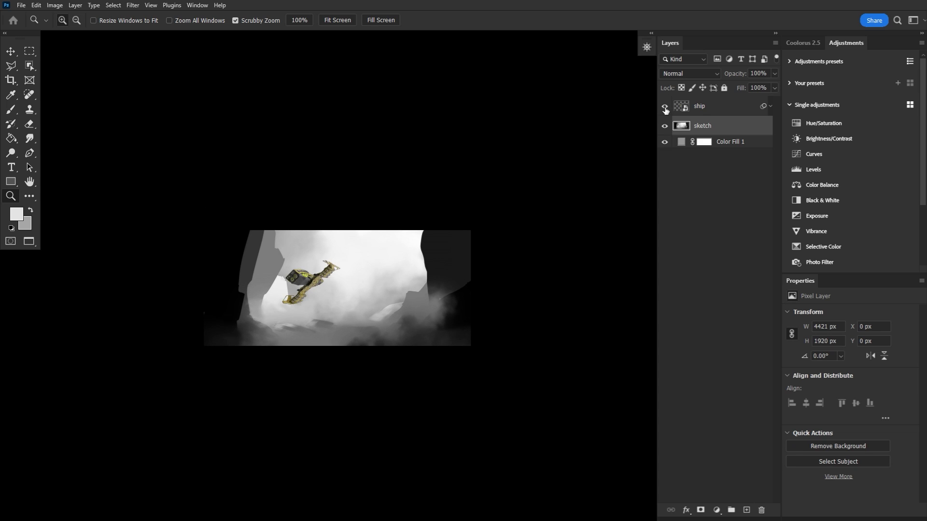
left_click(189, 6)
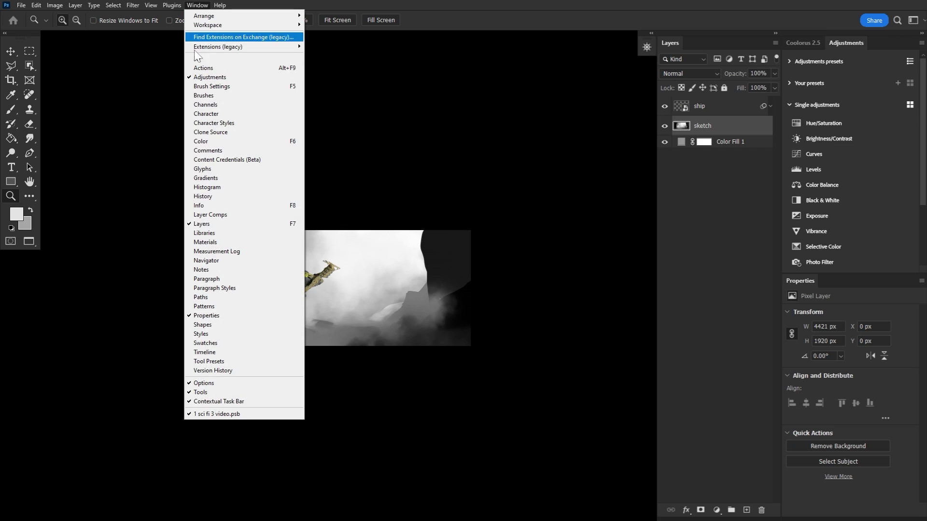
left_click(223, 260)
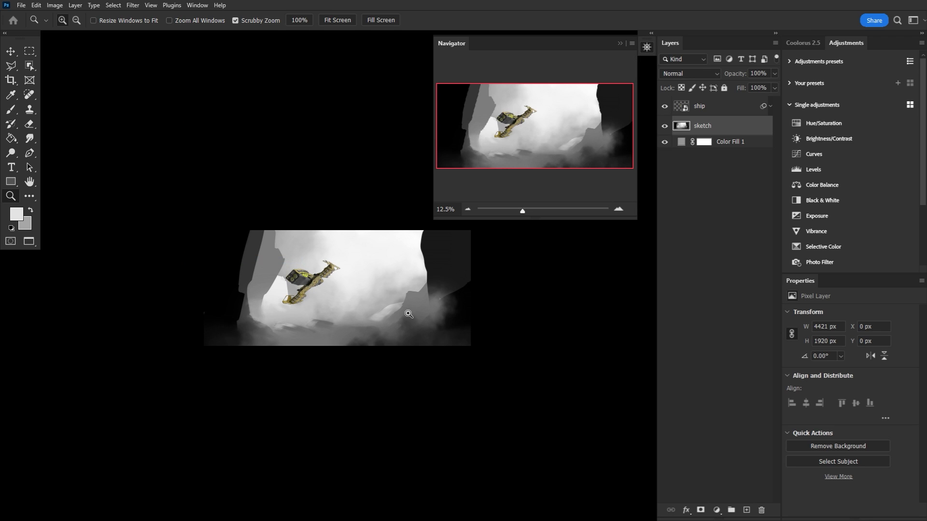
left_click(375, 288)
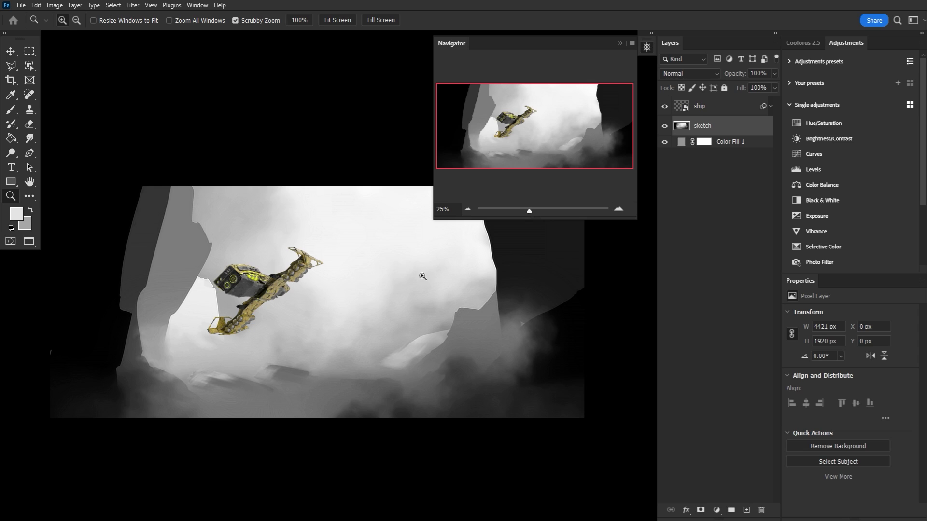
left_click(647, 47)
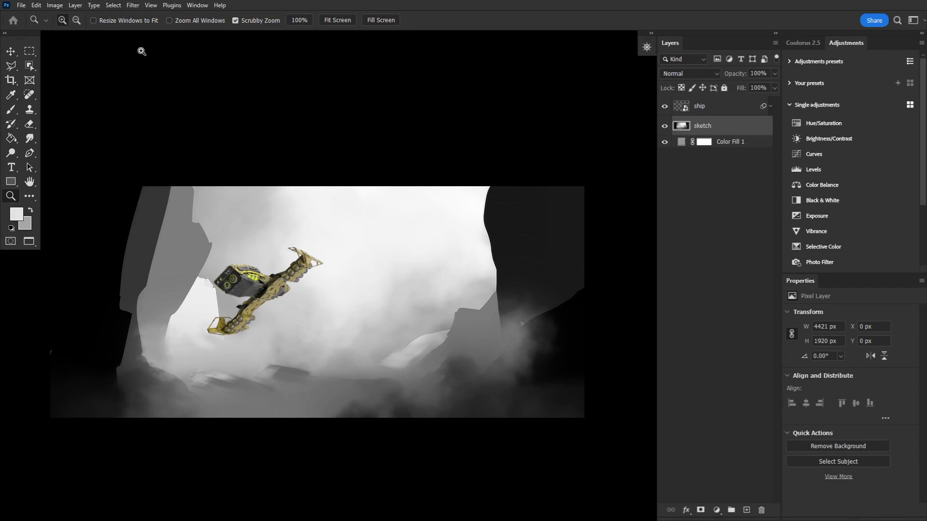
Create a new guide layout with 3 columns and 3 rows across the canvas, starting from the center preset
left_click(150, 5)
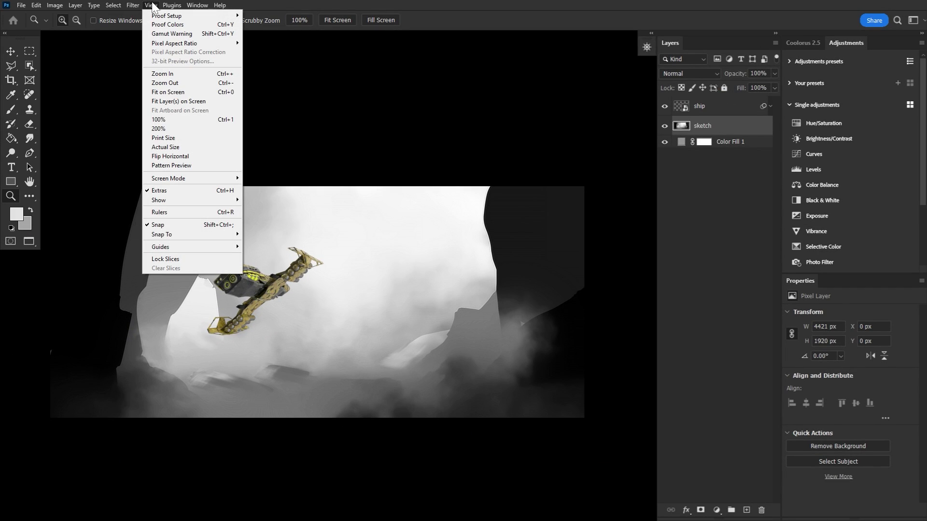
mouse_move(188, 247)
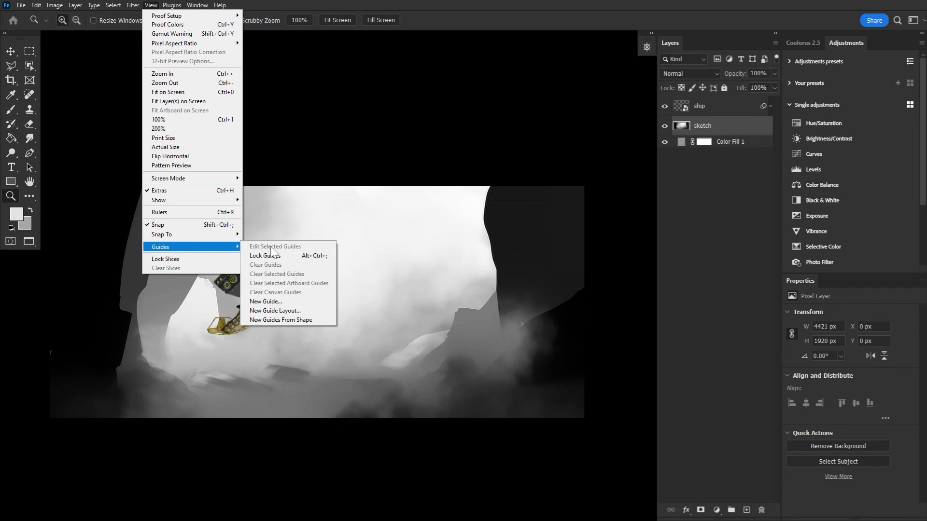
left_click(295, 311)
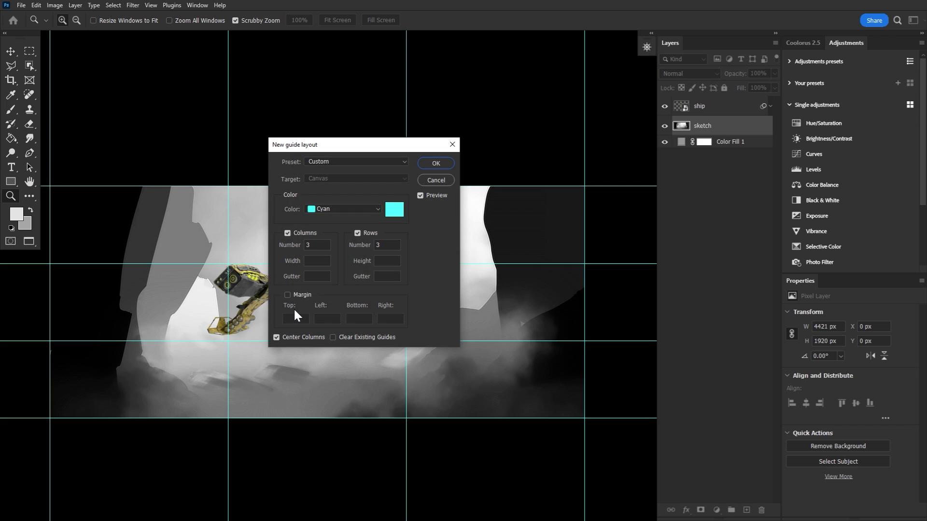
left_click(344, 161)
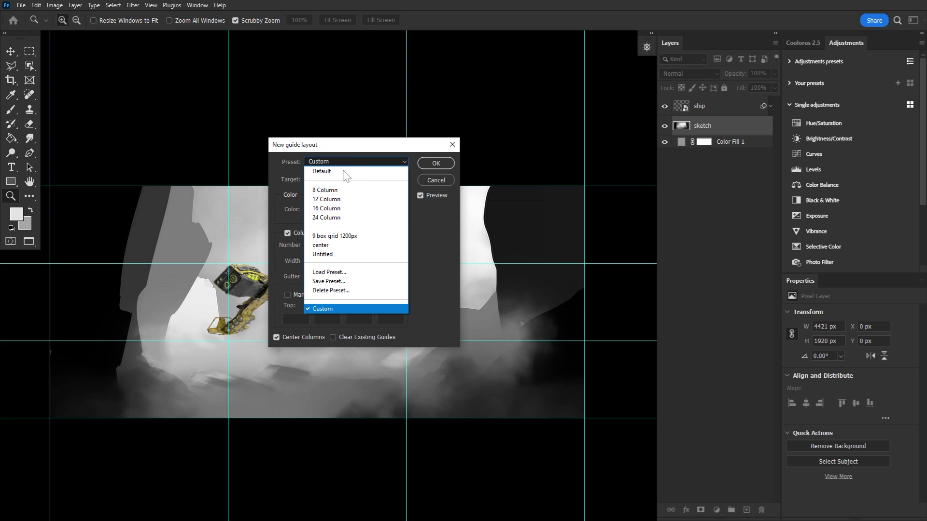
left_click(338, 245)
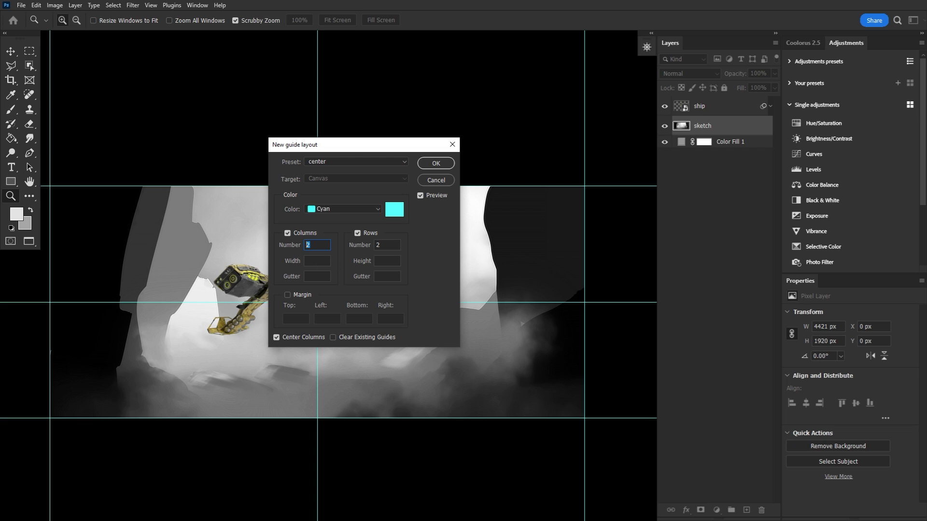
type("3")
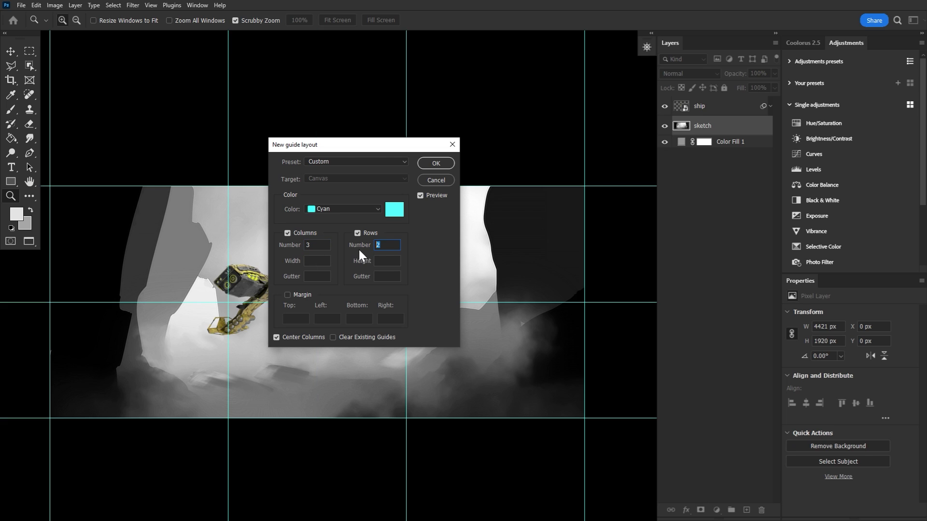
type("3")
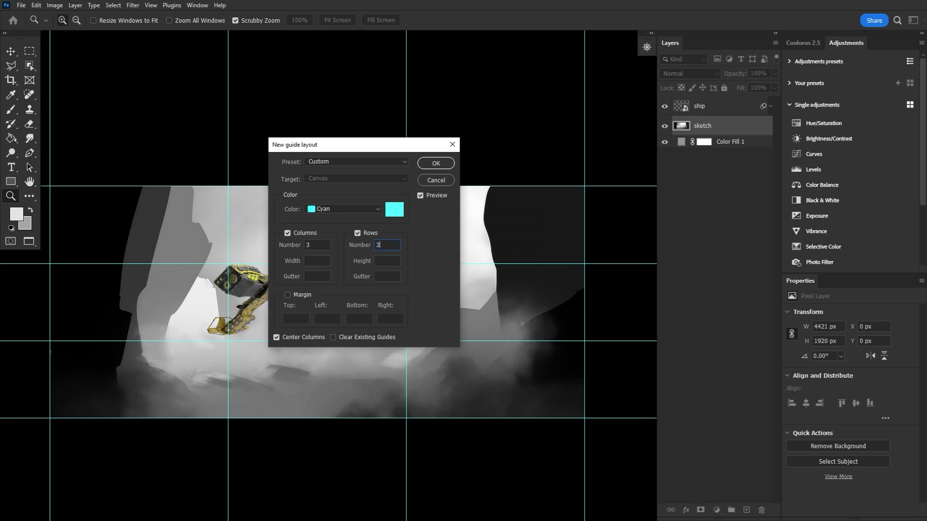
left_click(435, 163)
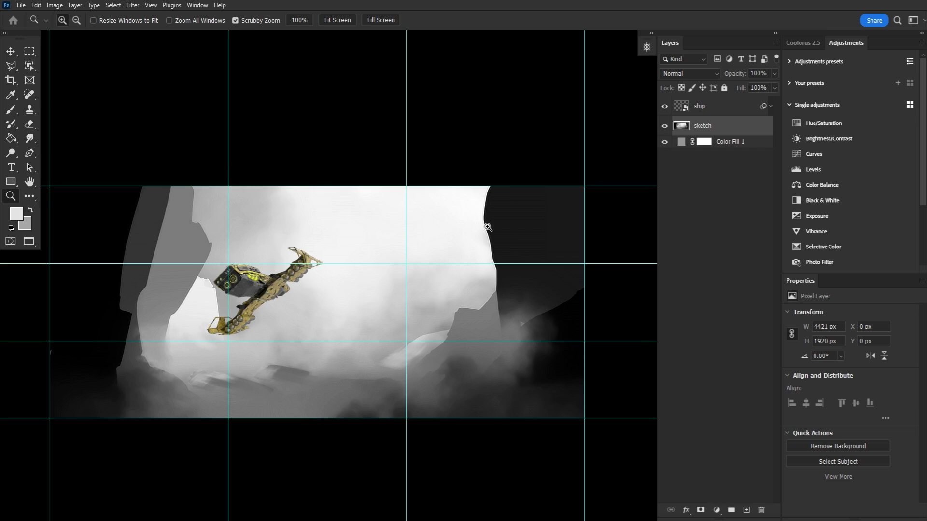
Toggle the guides' visibility repeatedly to compare the composition with and without the thirds grid
key("ctrl+semicolon")
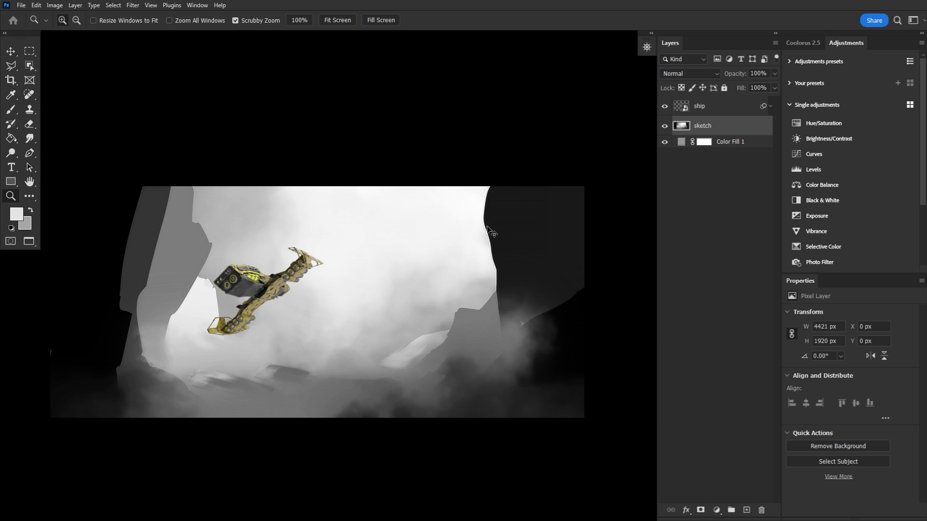
key("ctrl+semicolon")
key("ctrl+semicolon")
key("ctrl+semicolon")
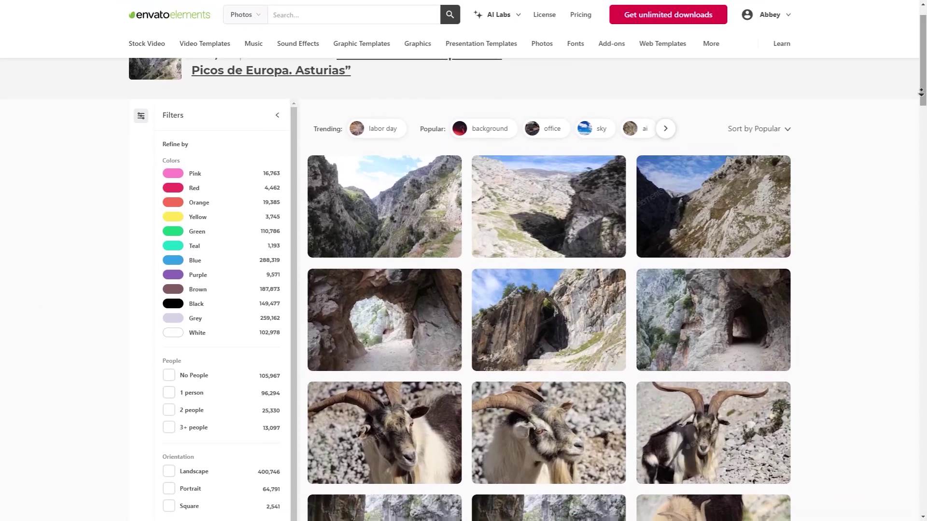
Browse the Picos de Europa photos on Envato Elements and open the one of a bridge crossing from wall to wall
scroll(549, 290, "down", 4)
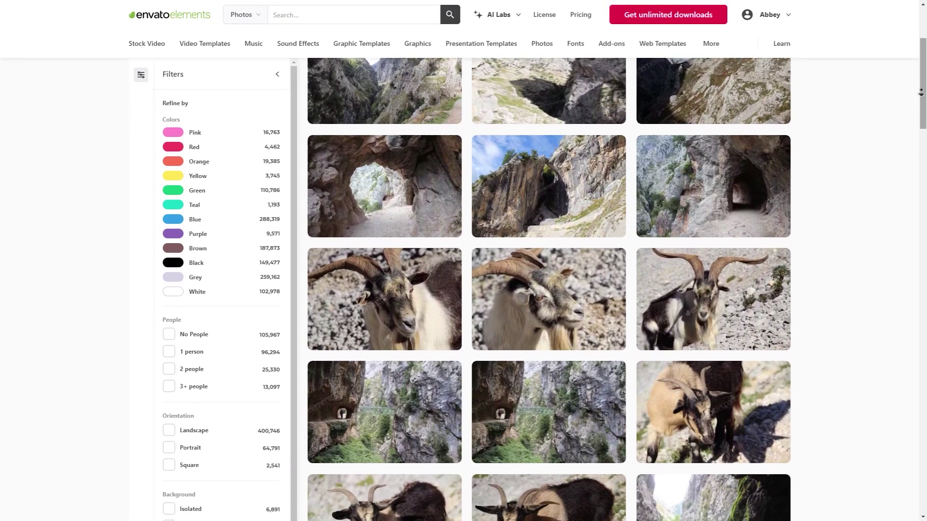
scroll(921, 92, "down", 4)
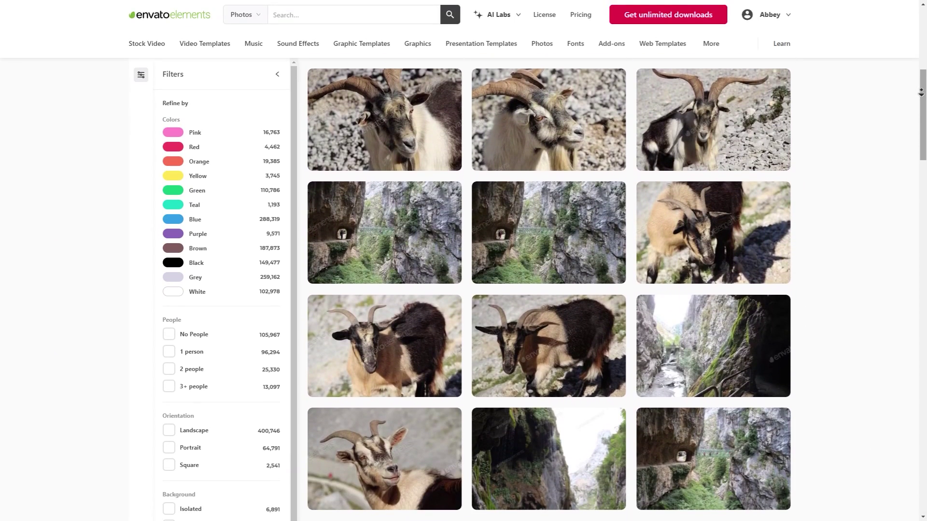
scroll(921, 92, "down", 3)
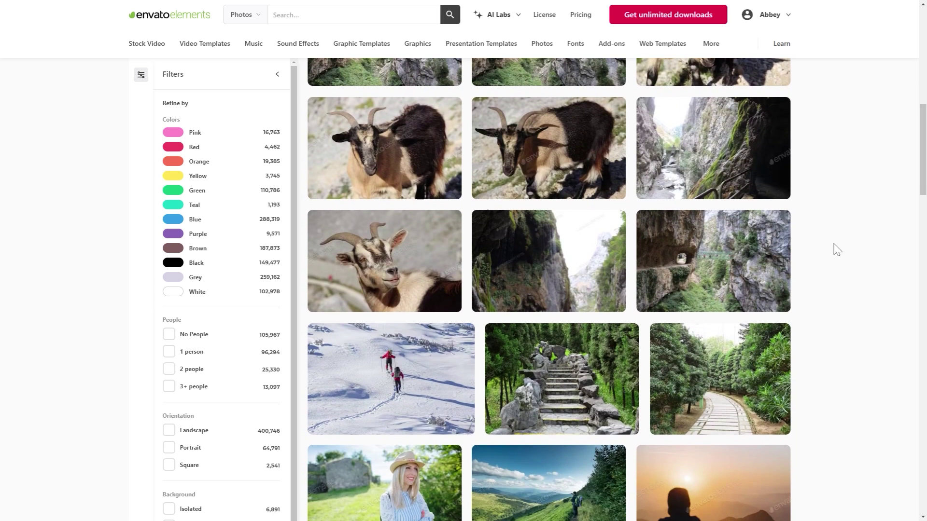
left_click(708, 274)
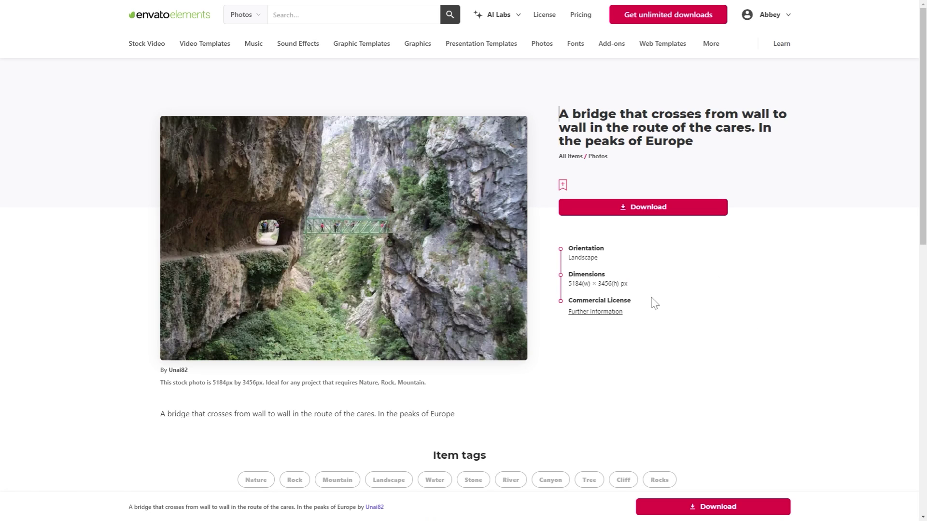
Open the trail tunnel photo from the similar photos, and from its page open the Picos de Europa landscape photo
scroll(644, 303, "down", 6)
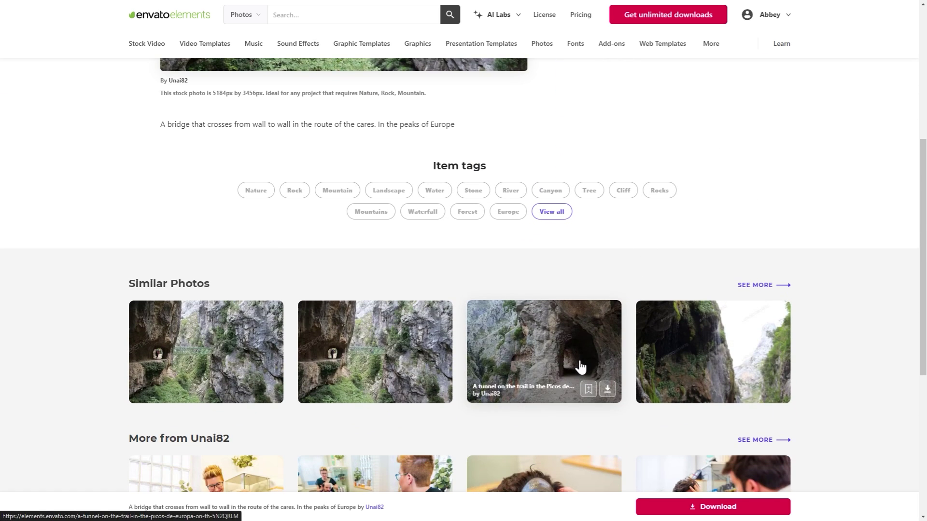
left_click(581, 367)
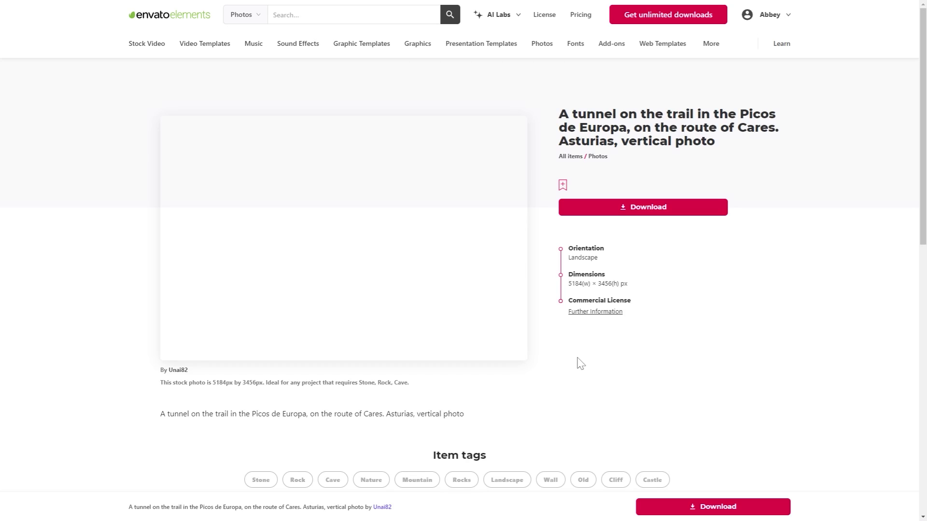
scroll(570, 375, "down", 6)
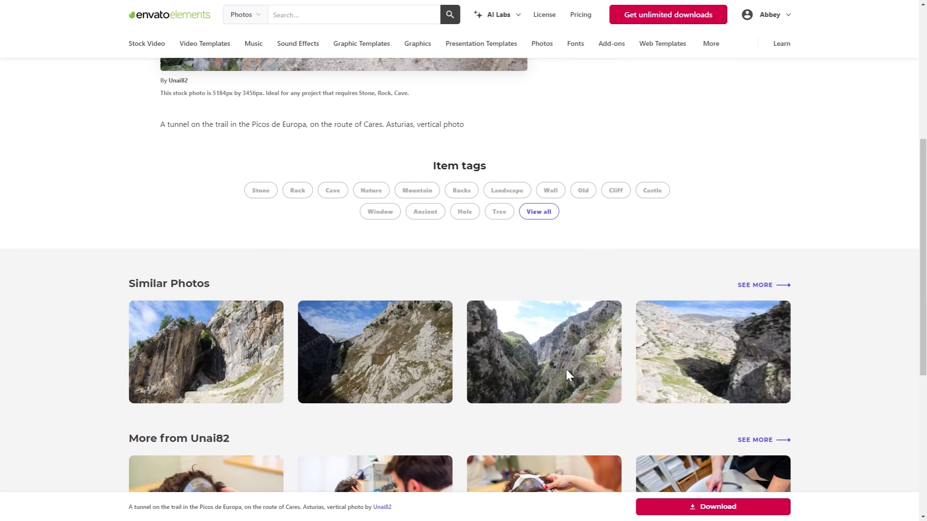
mouse_move(366, 349)
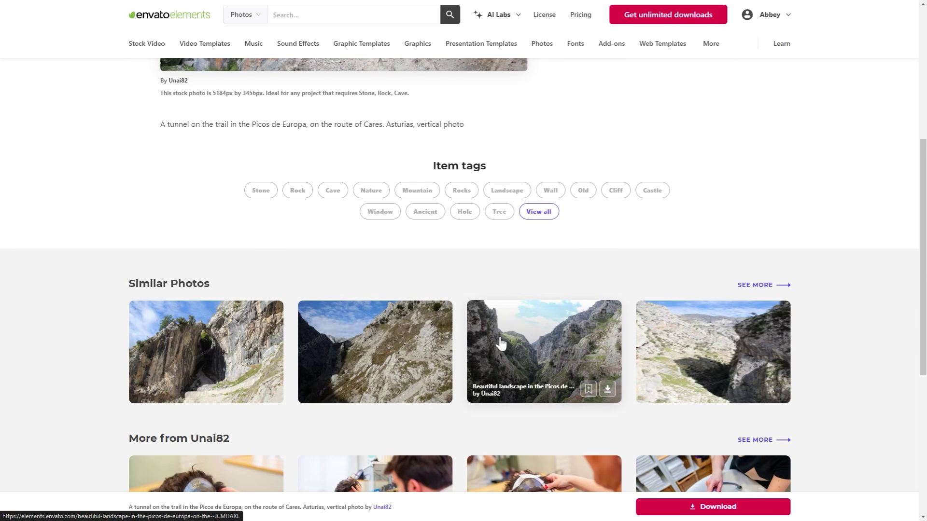
left_click(528, 341)
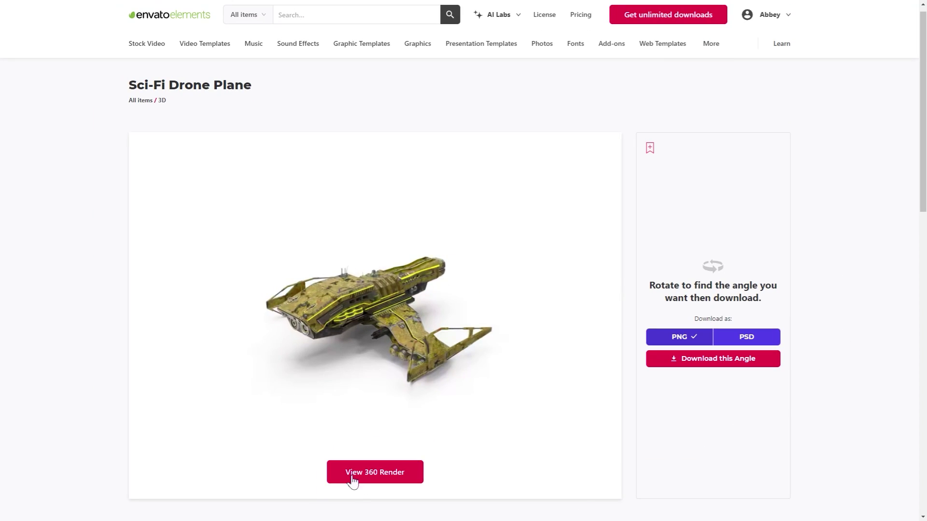
Rotate the 360 render of the Sci-Fi Drone Plane and browse the 3D cloud models
left_click(352, 481)
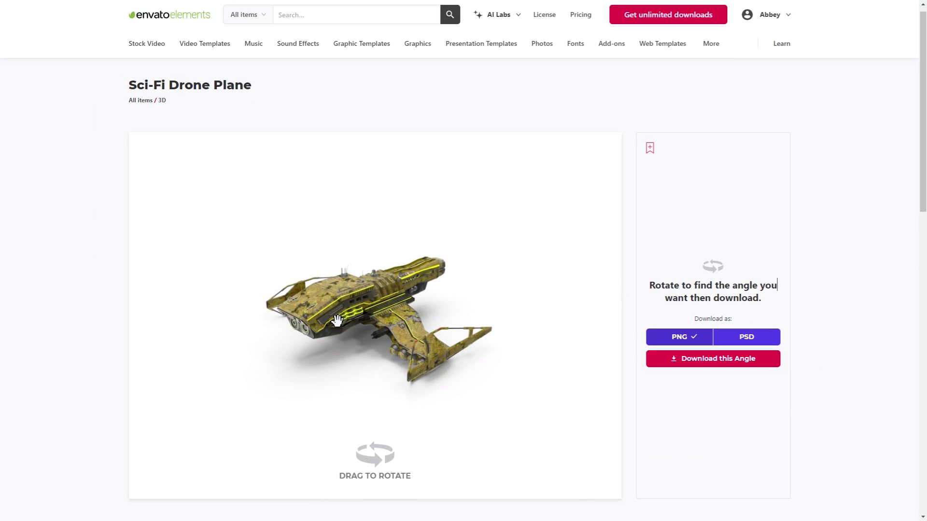
left_click_drag(352, 301, 418, 321)
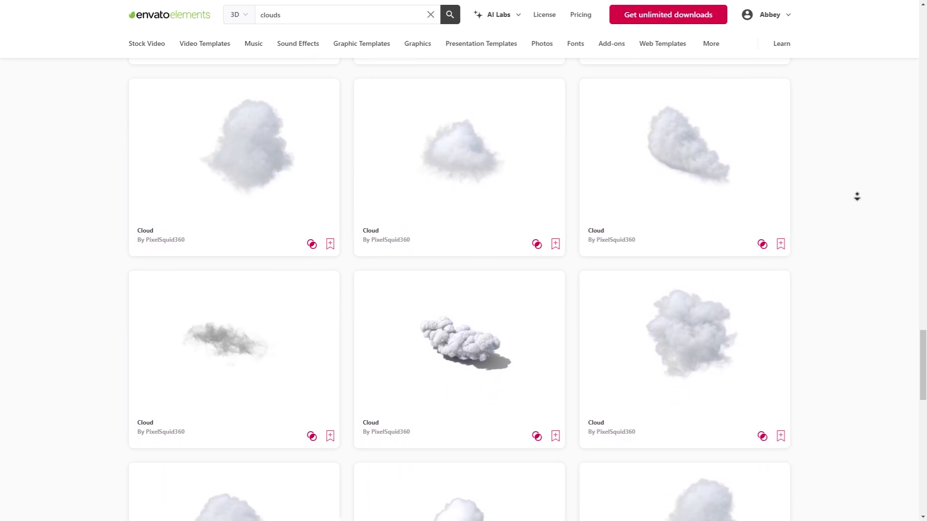
scroll(857, 196, "down", 5)
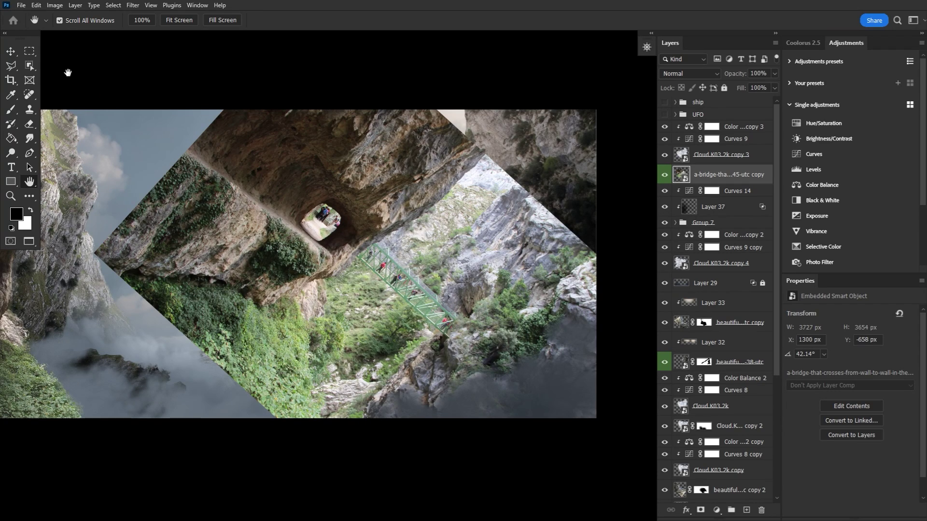
In Photoshop, select the lower-right rocks of the bridge photo with the Object Selection tool in Lasso mode and mask the layer to them
left_click(12, 64)
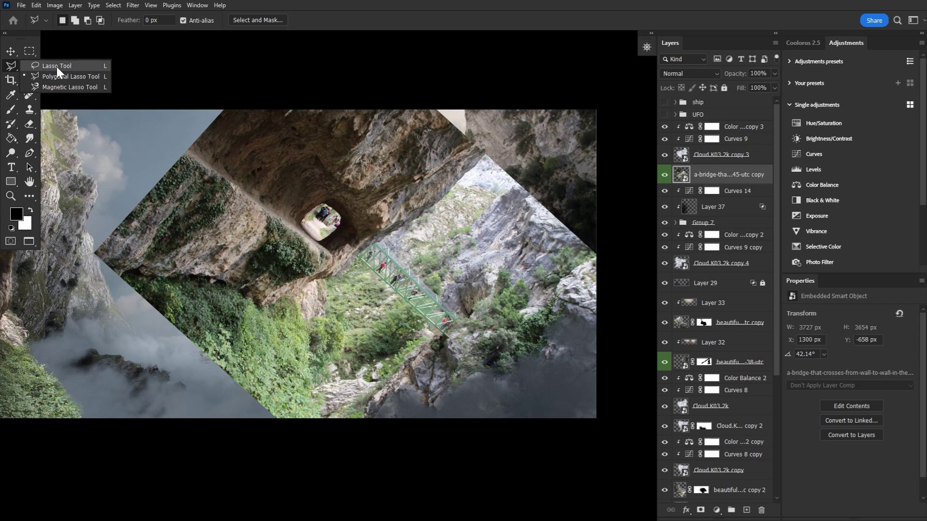
left_click(57, 66)
left_click(31, 65)
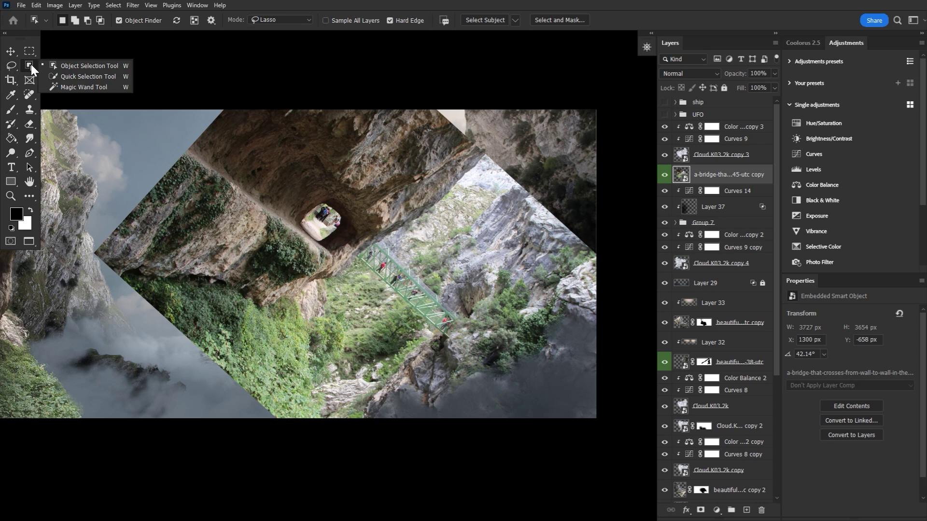
left_click(77, 66)
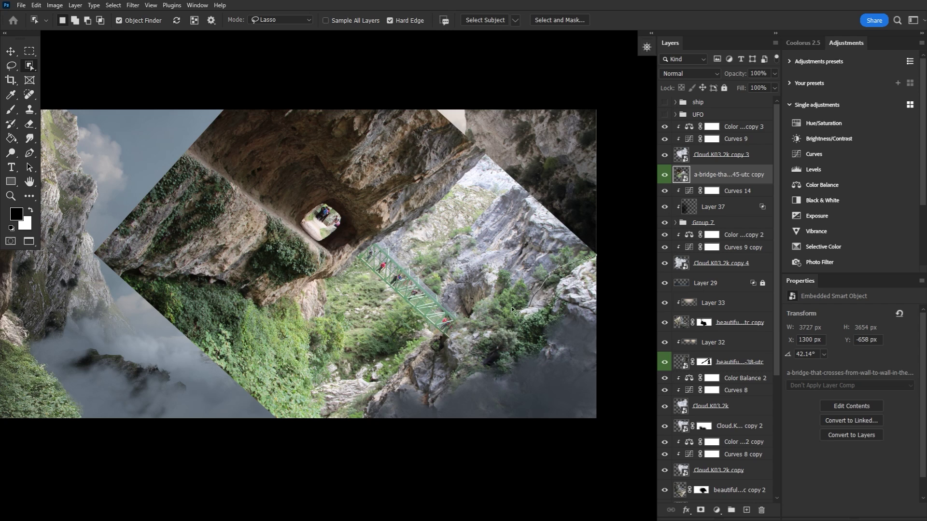
mouse_move(415, 354)
left_mouse_down()
mouse_move(361, 434)
mouse_move(634, 414)
mouse_move(617, 254)
left_mouse_up()
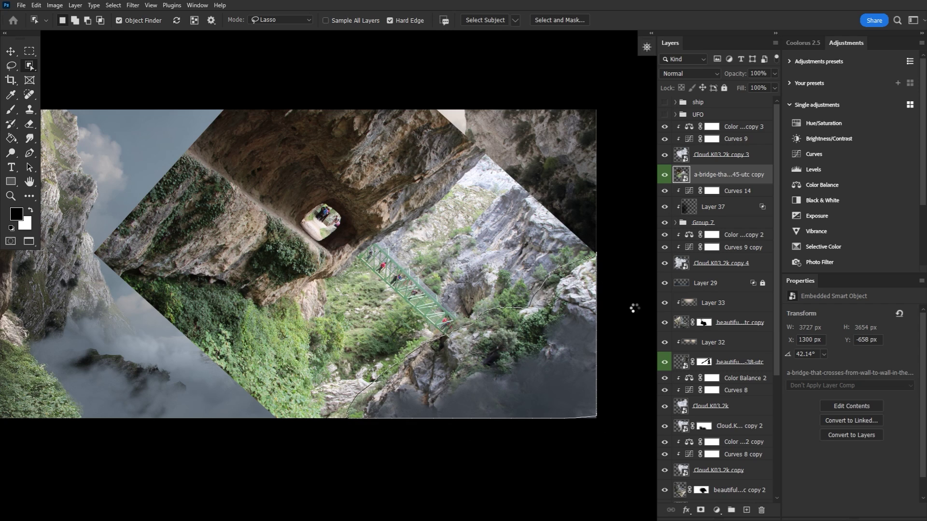
left_click(701, 510)
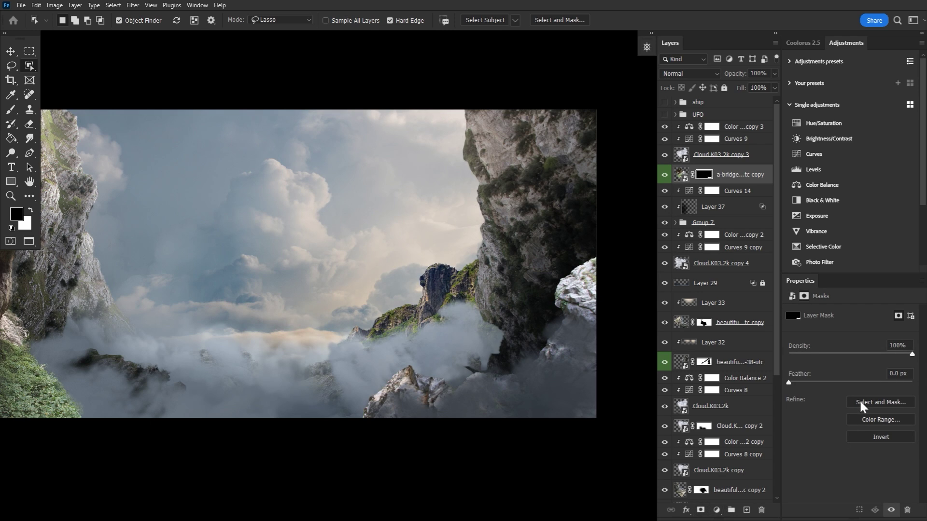
Refine the bridge rock mask in Select and Mask with Smart Radius on, radius 51 px, smooth 8 and contrast 10%
left_click(564, 18)
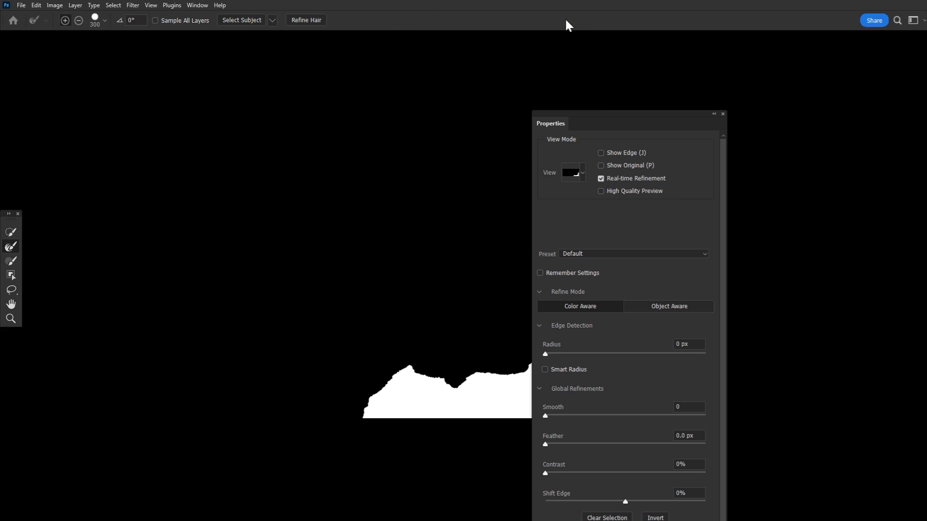
left_click_drag(630, 114, 779, 48)
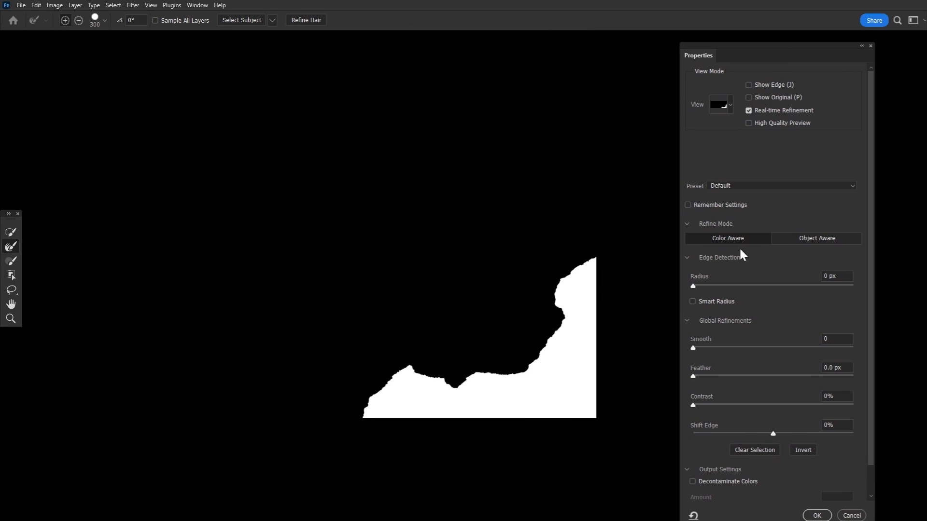
left_click(717, 301)
left_click_drag(694, 285, 793, 286)
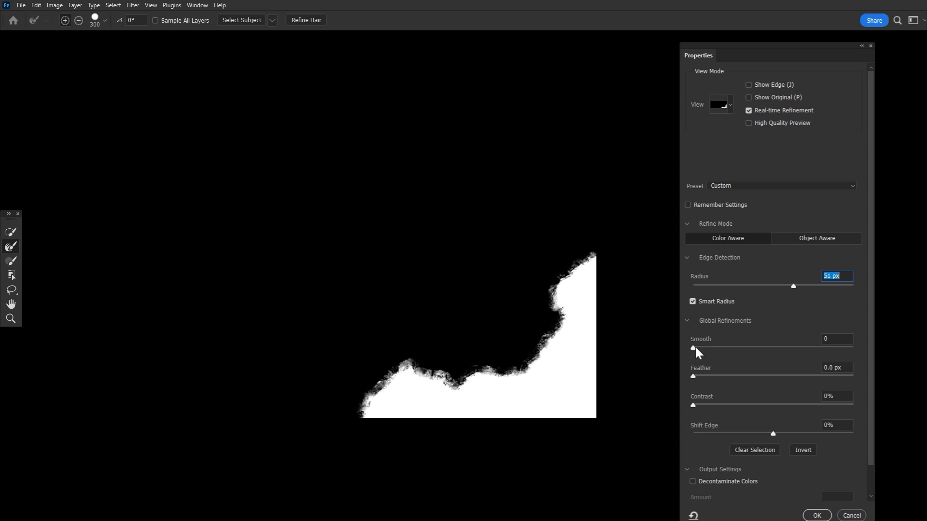
left_click_drag(693, 405, 709, 404)
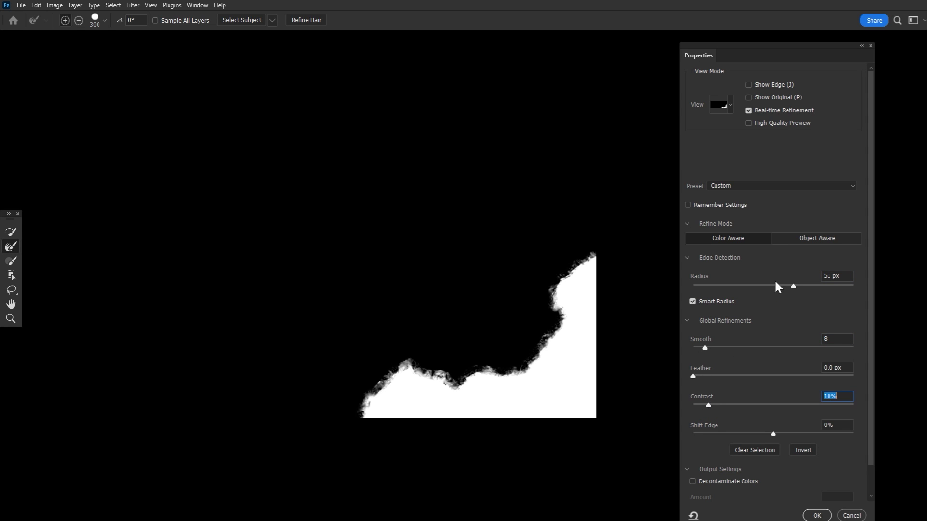
left_click_drag(787, 286, 793, 286)
left_click(813, 515)
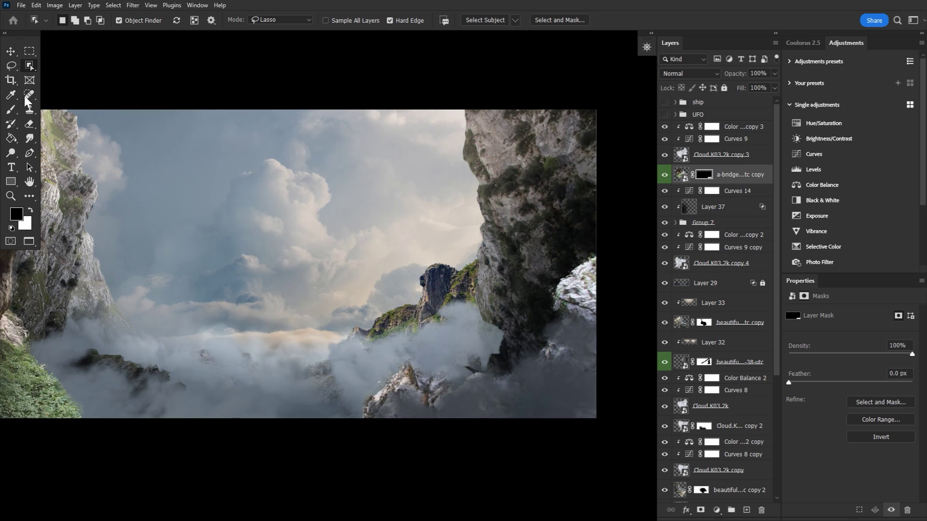
Switch to the Brush tool and browse its brush presets
left_click(10, 109)
left_click(65, 21)
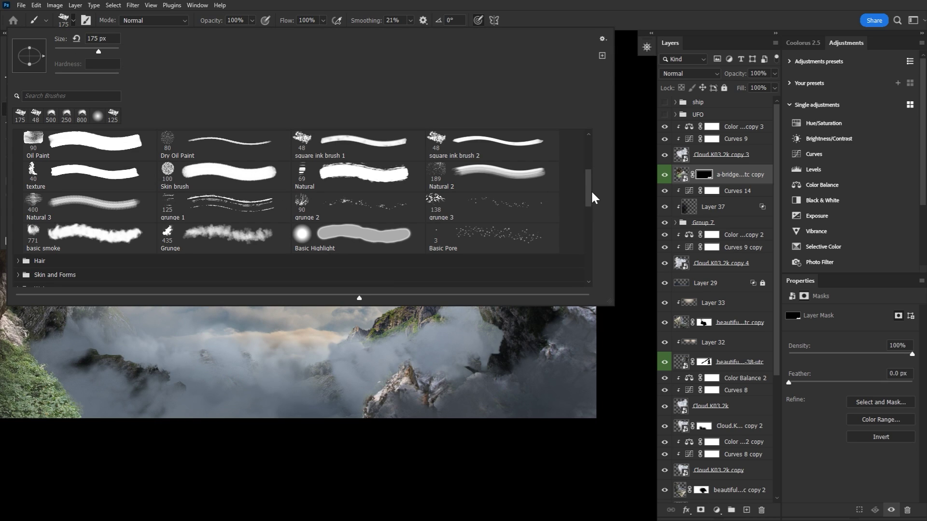
left_click_drag(589, 190, 585, 165)
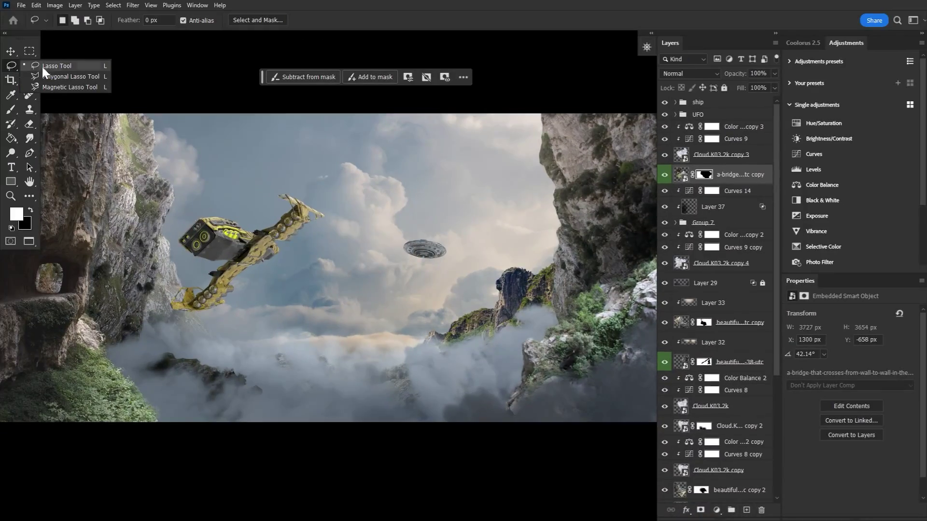
Lasso the lower-left foliage edge, run Generative Fill without a prompt and choose the third variation
left_click(68, 68)
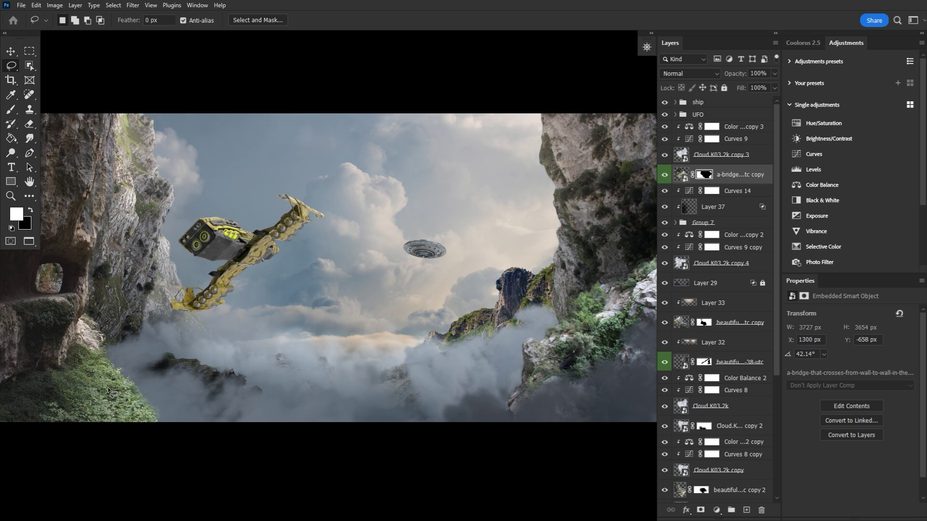
left_click_drag(116, 421, 114, 423)
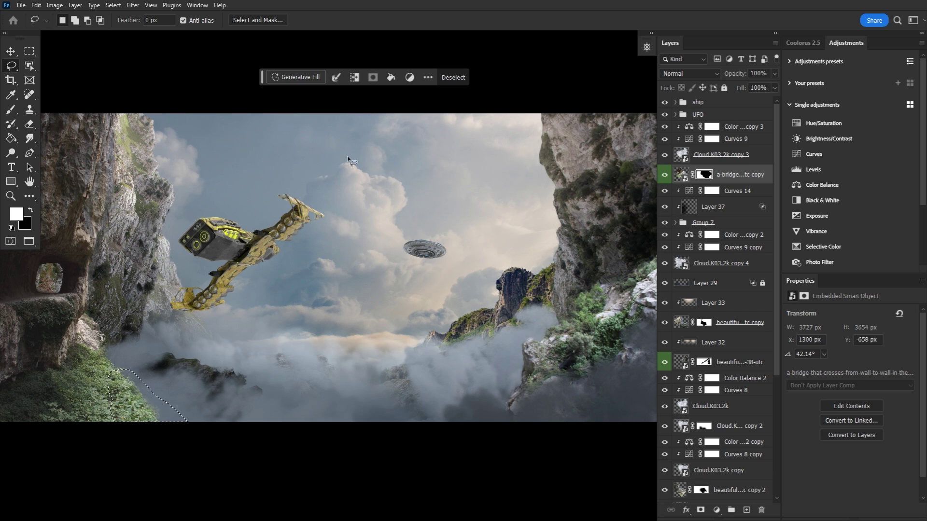
left_click(296, 76)
left_click(481, 78)
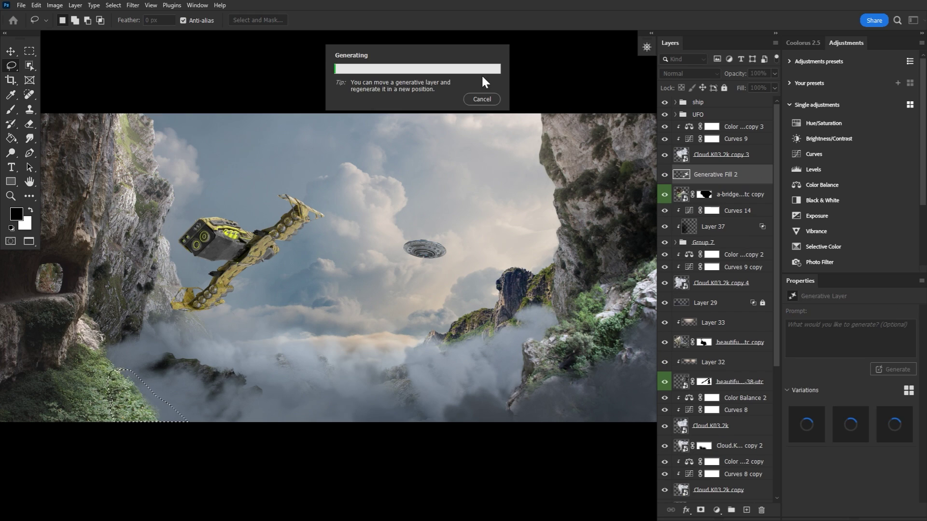
left_click(849, 425)
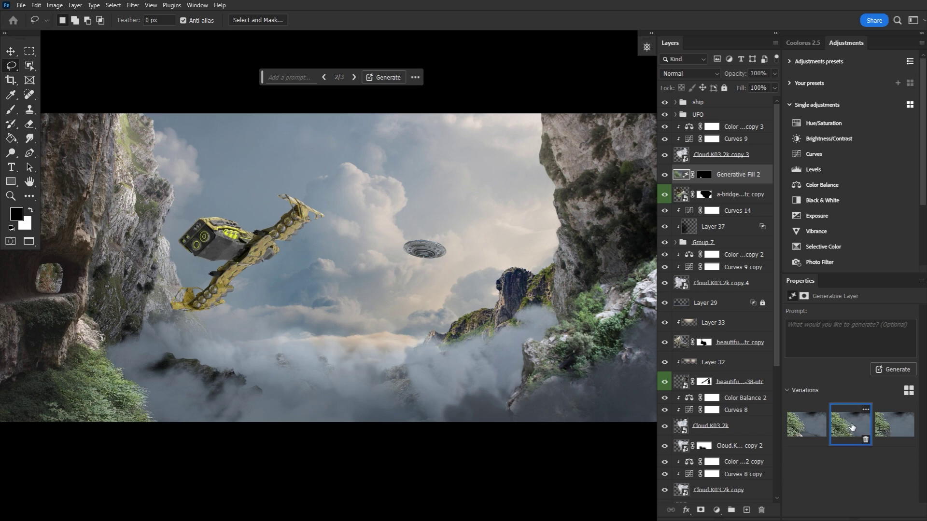
left_click(894, 425)
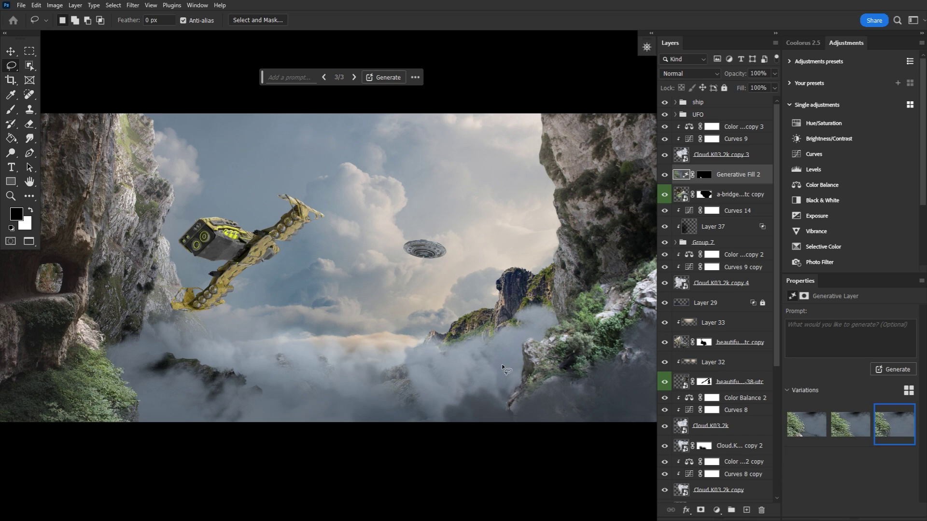
Lasso the base of the lower-right rocks, run Generative Fill without a prompt, compare the variations and keep the third
mouse_move(502, 365)
left_mouse_down()
mouse_move(533, 368)
mouse_move(525, 397)
left_mouse_up()
left_click_drag(443, 431, 471, 391)
left_click_drag(443, 431, 442, 433)
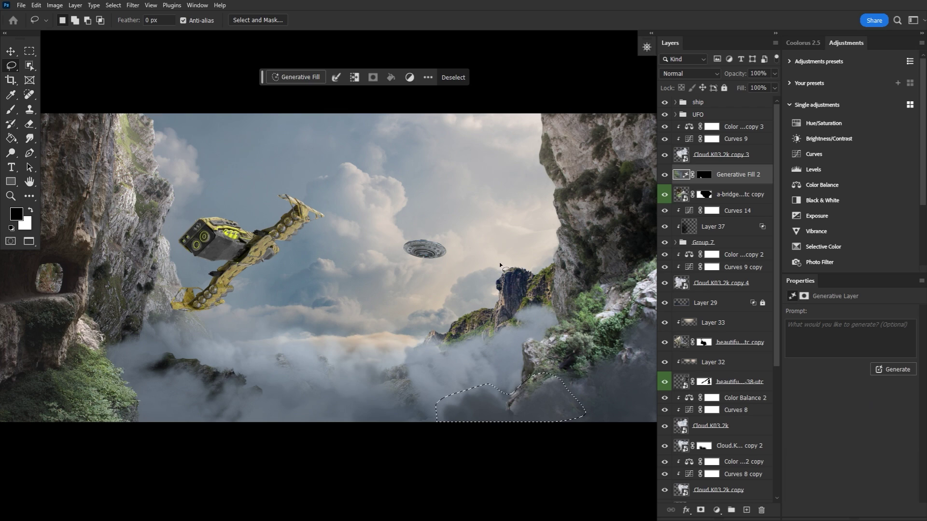
left_click(300, 76)
left_click(474, 77)
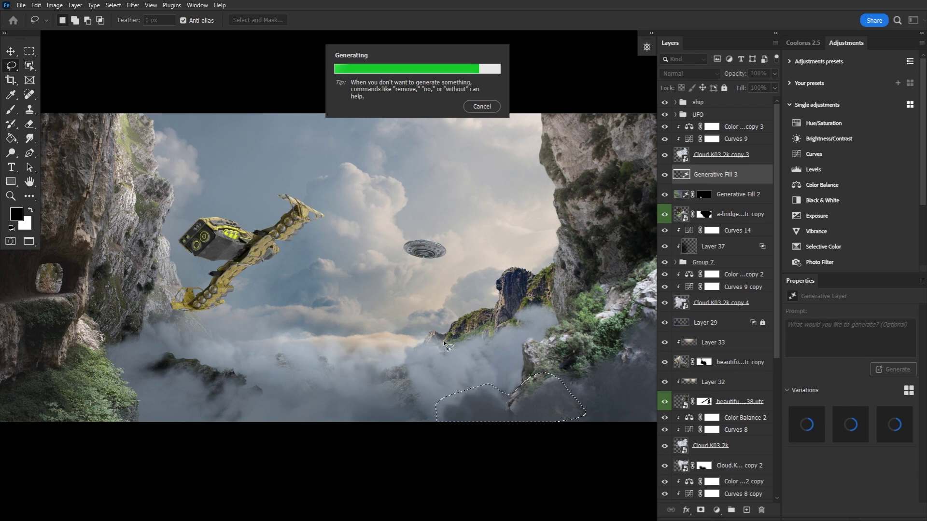
left_click(851, 425)
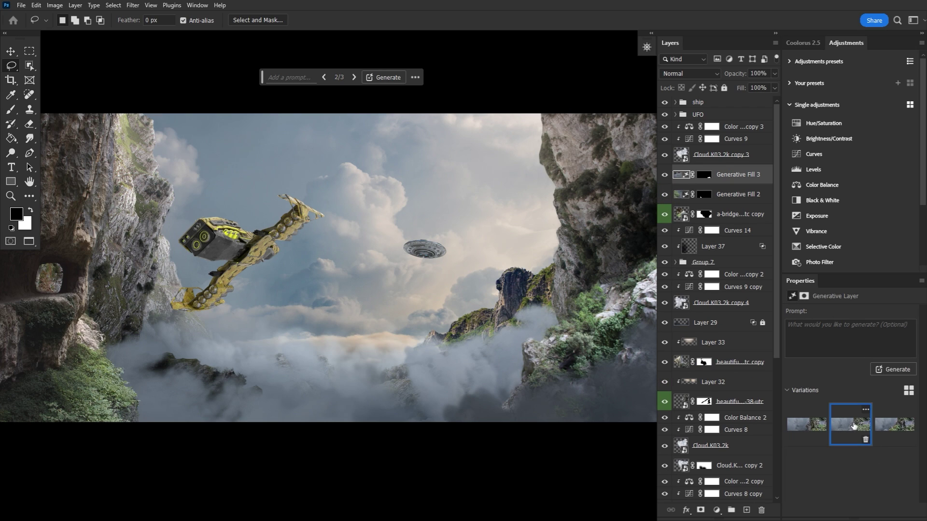
left_click(894, 425)
left_click(825, 427)
left_click(850, 425)
left_click(890, 427)
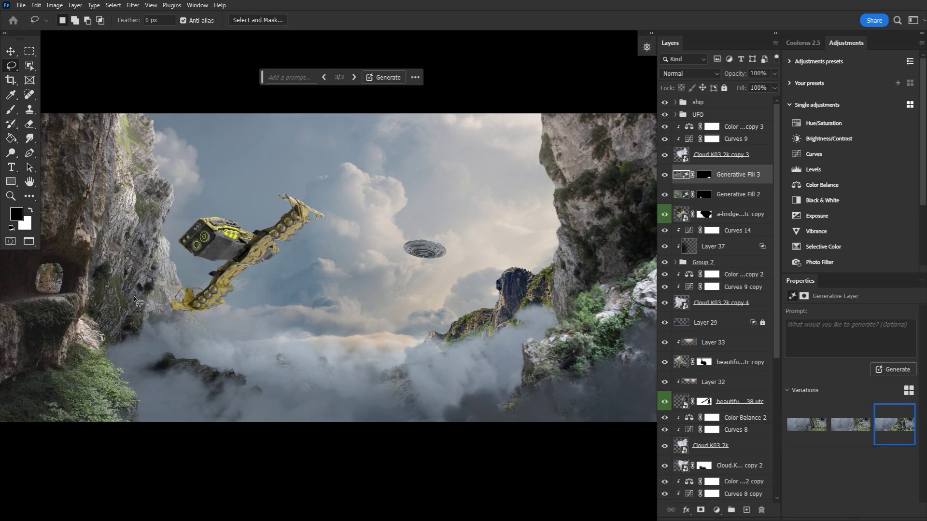
Lasso the lower edge of the left cliff, run Generative Fill without a prompt, compare the variations and keep the first
left_click_drag(147, 266, 154, 268)
left_click_drag(124, 347, 123, 269)
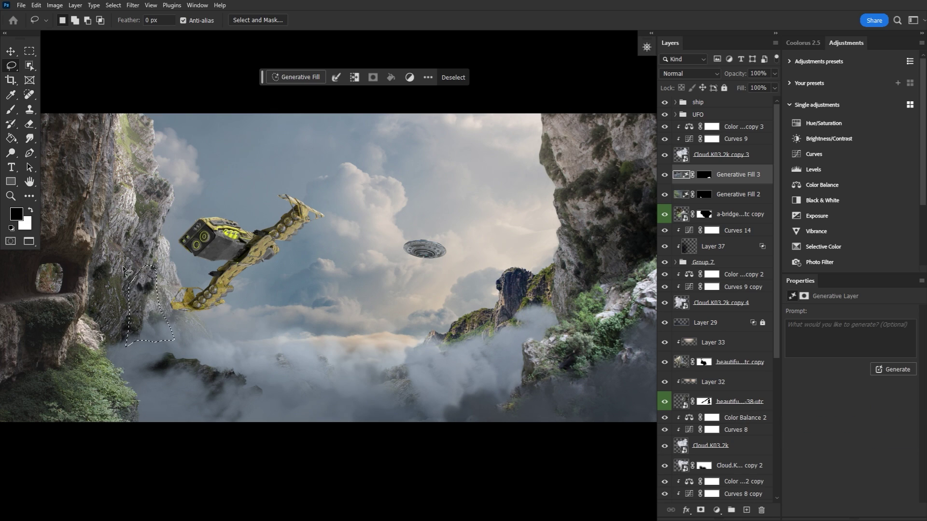
left_click(309, 78)
left_click(477, 78)
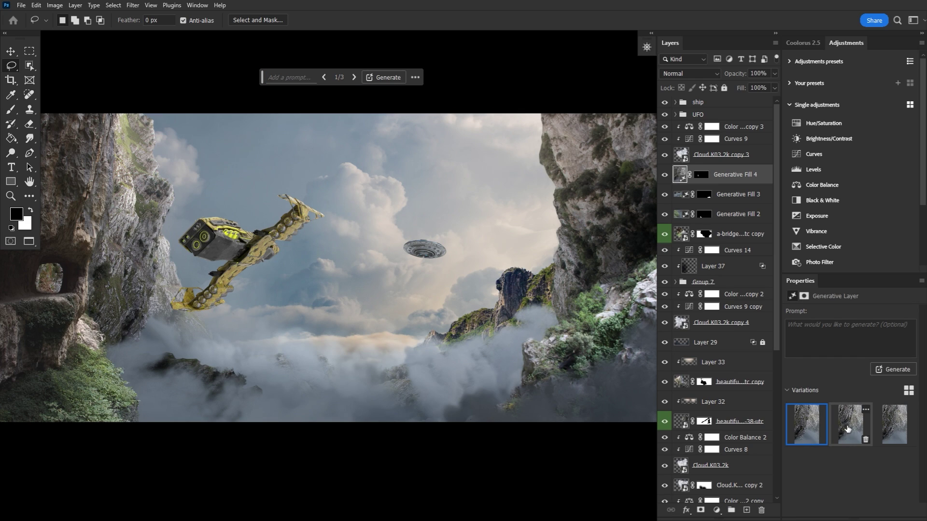
left_click(893, 425)
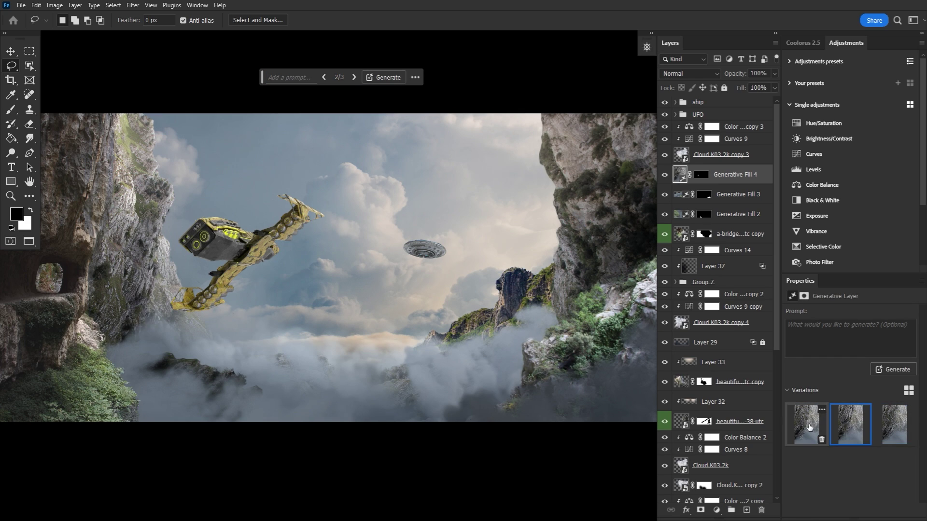
left_click(863, 427)
left_click(815, 429)
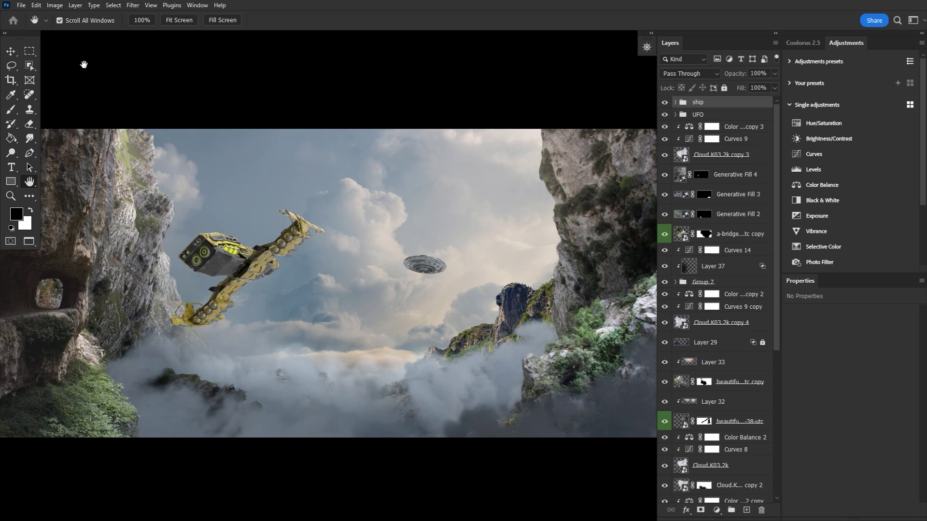
Add a top layer named "value check", fill it with 50% gray and set its blend mode to Color
left_click(746, 511)
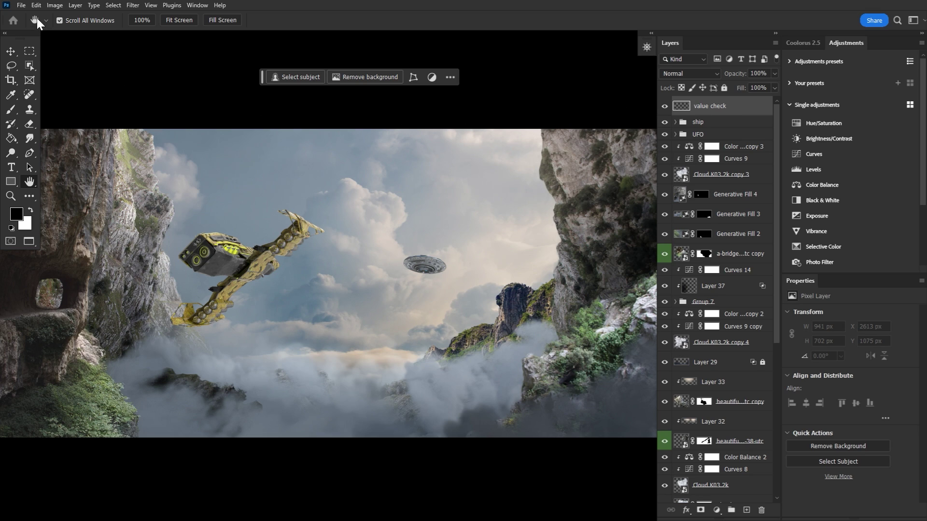
left_click(37, 5)
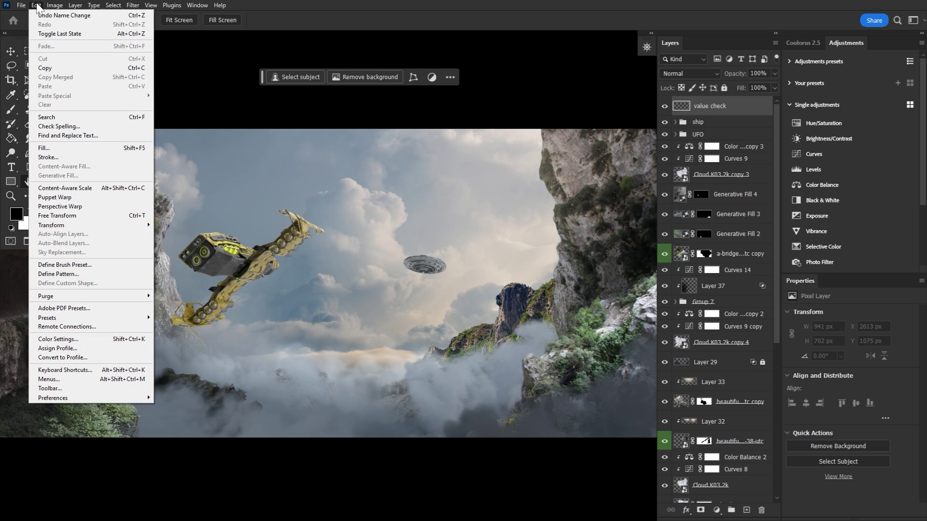
left_click(63, 146)
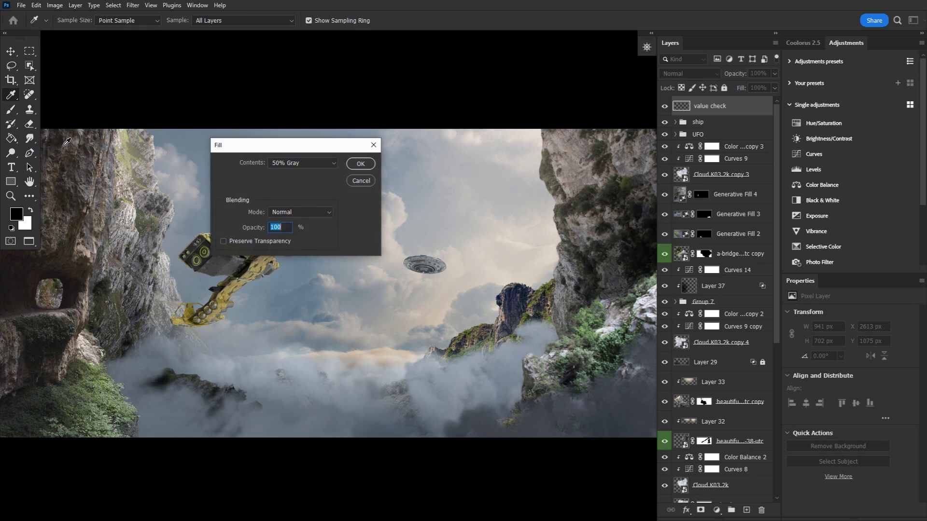
left_click(361, 164)
key("h")
left_click(699, 73)
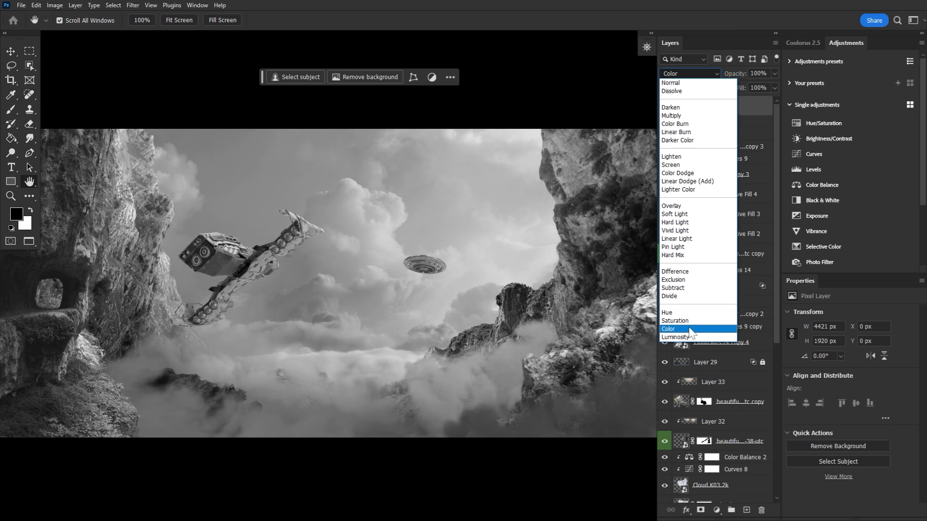
left_click(688, 329)
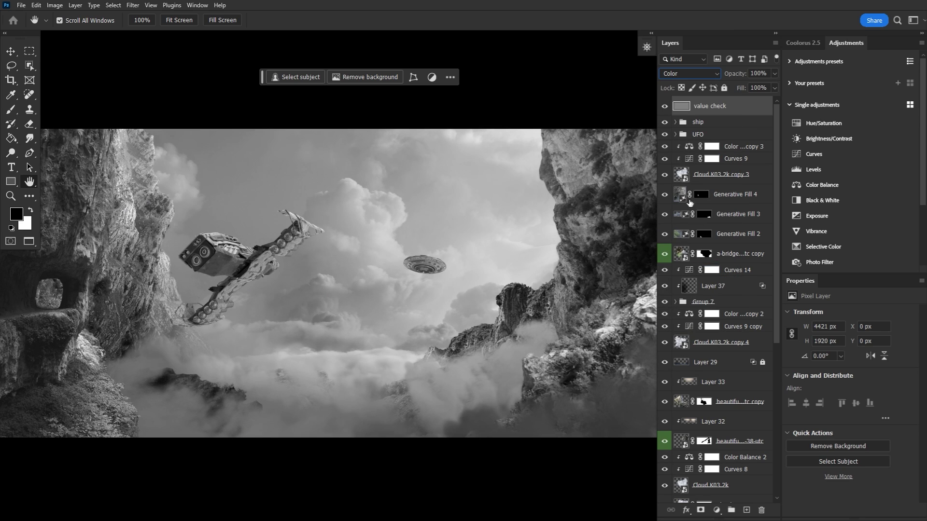
Toggle the value check layer's visibility to compare colour with grayscale, and lock the layer
left_click(664, 106)
left_click(664, 106)
left_click(665, 106)
left_click(665, 106)
left_click(724, 87)
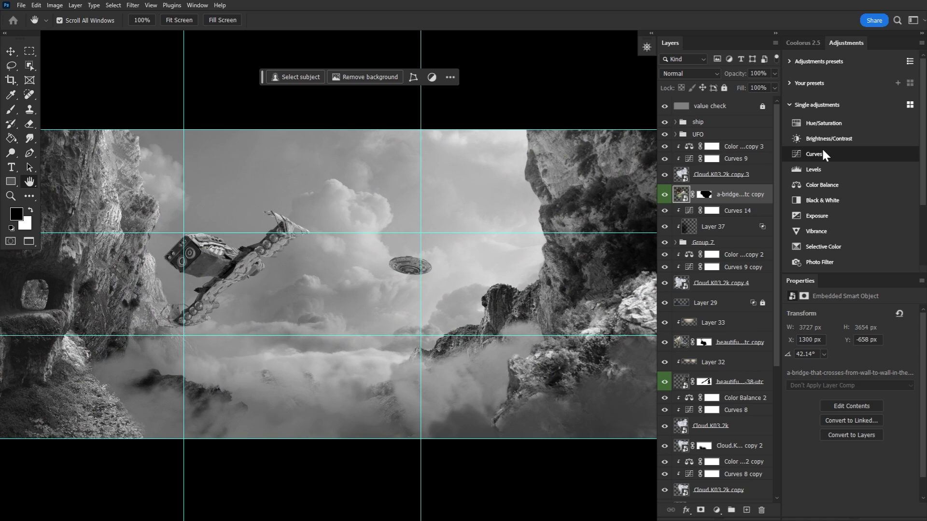
Add a Curves adjustment clipped to the bridge rock copy layer, with white output at 47 and black output at 6
left_click(839, 154)
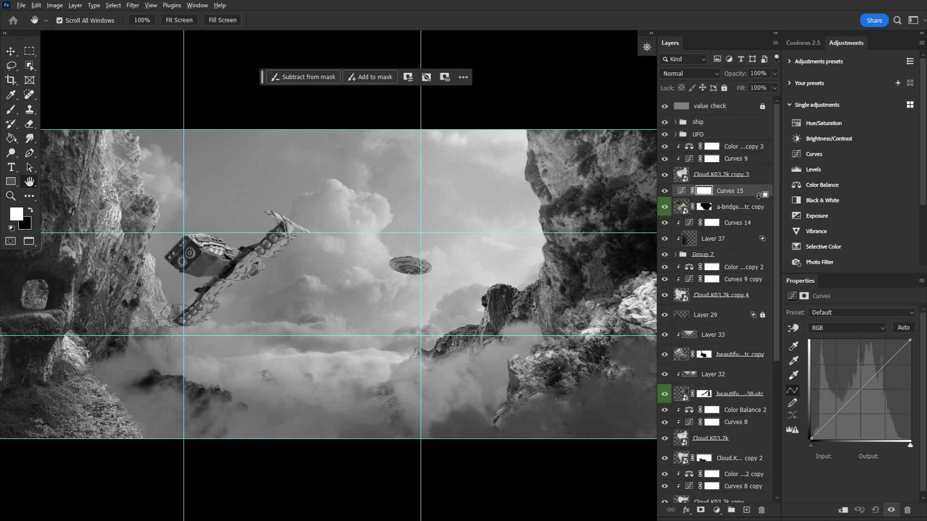
key("ctrl+alt+g")
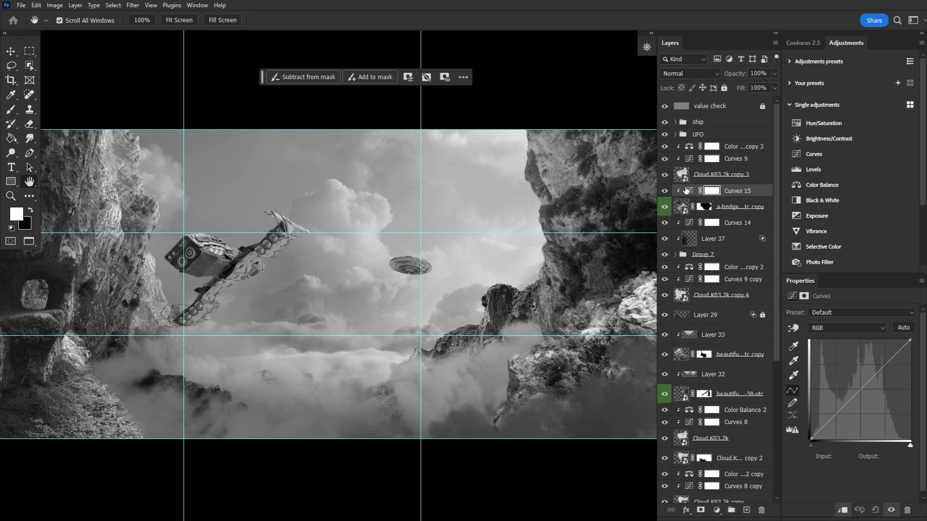
left_click(688, 190)
left_click_drag(910, 340, 924, 419)
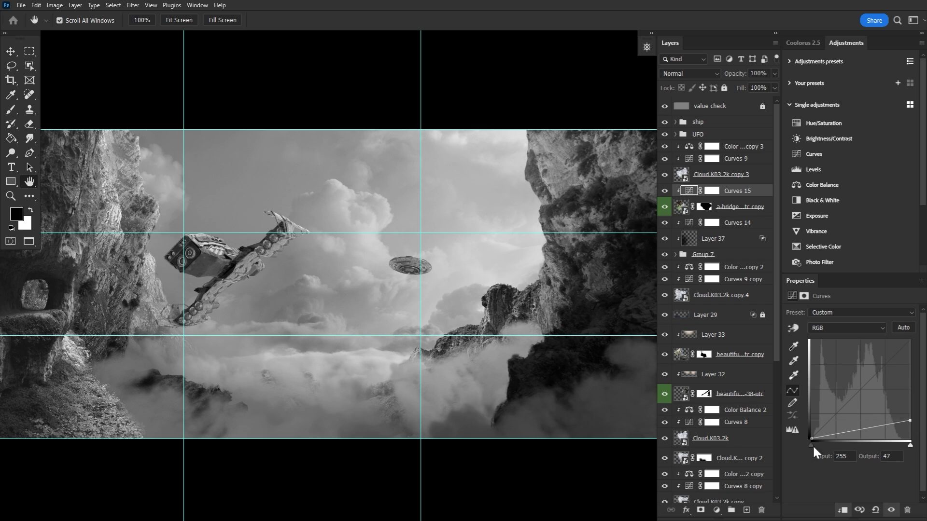
left_click_drag(813, 439, 812, 436)
Add a Curves adjustment clipped to the "beautifu…-38-utc" layer, place it above Layer 32 and set its white output to 200
left_click(742, 395)
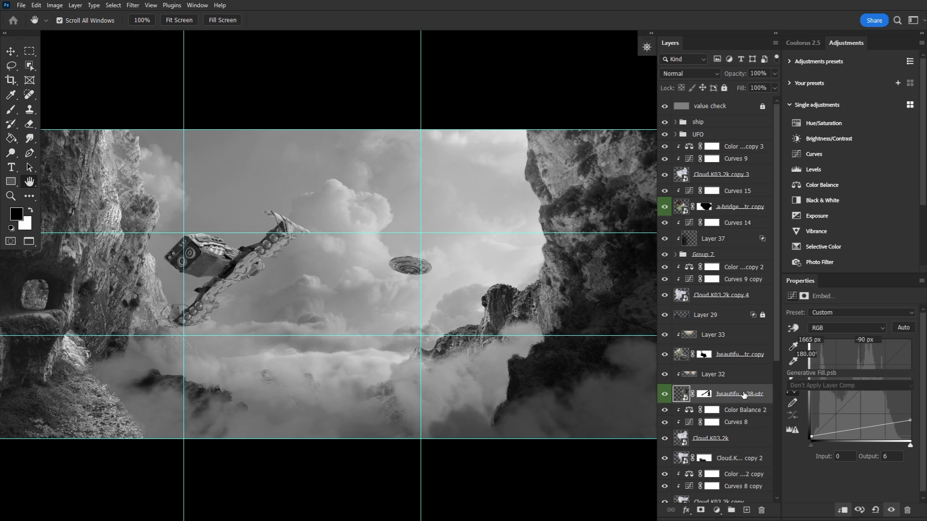
left_click(814, 153)
key("x")
left_click(751, 393, "alt")
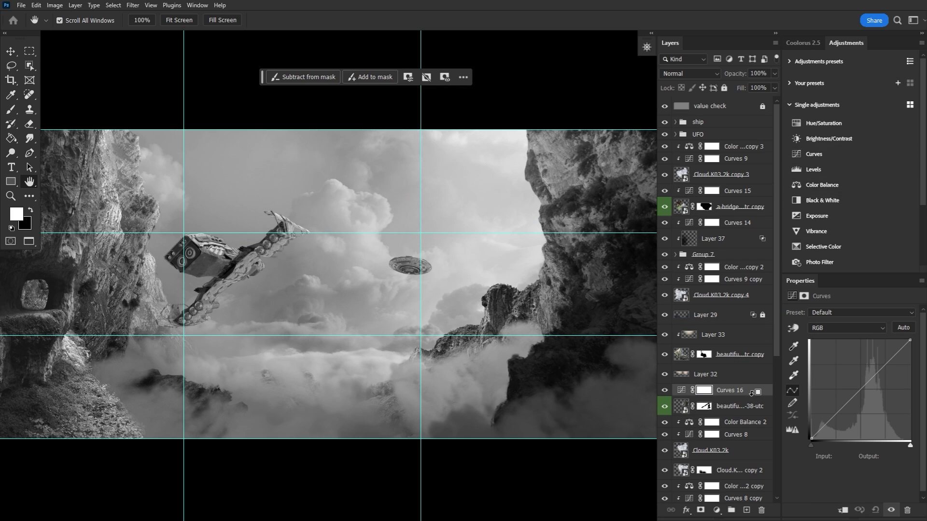
key("ctrl+z")
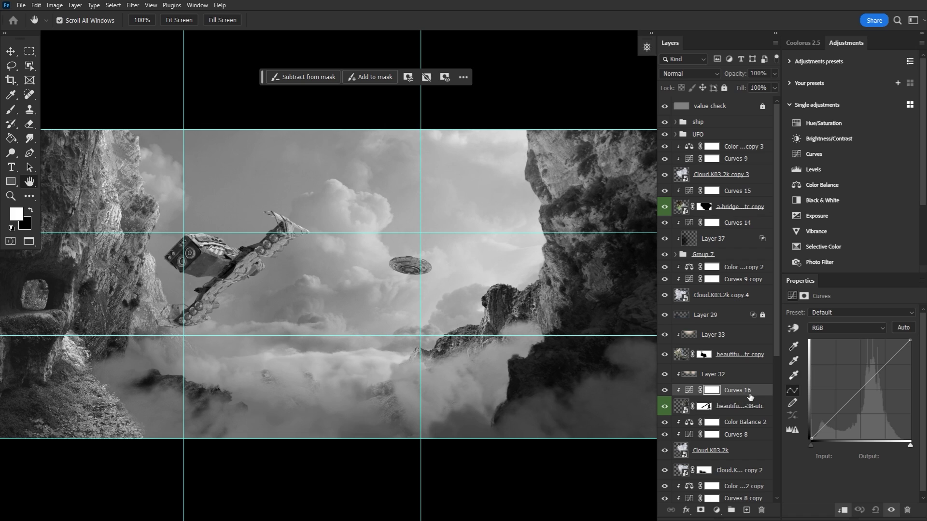
left_click_drag(749, 396, 680, 381)
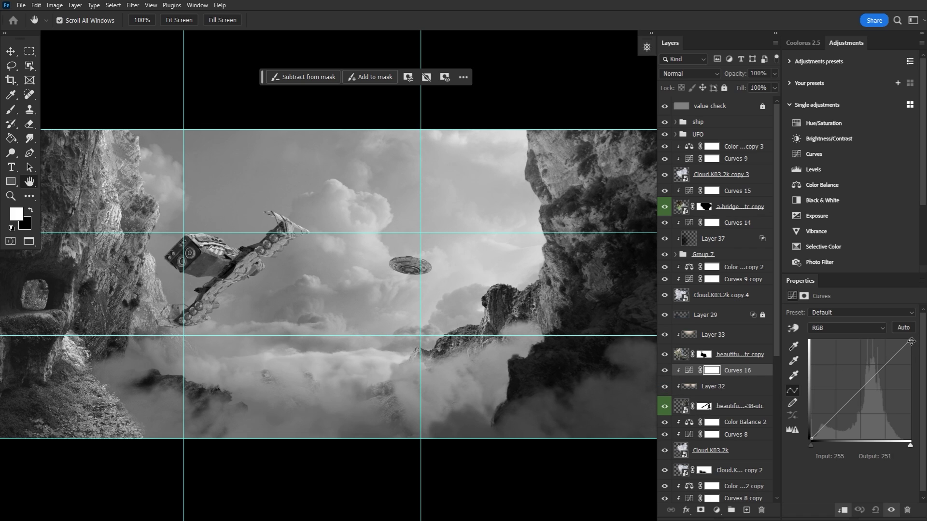
left_click_drag(911, 341, 921, 363)
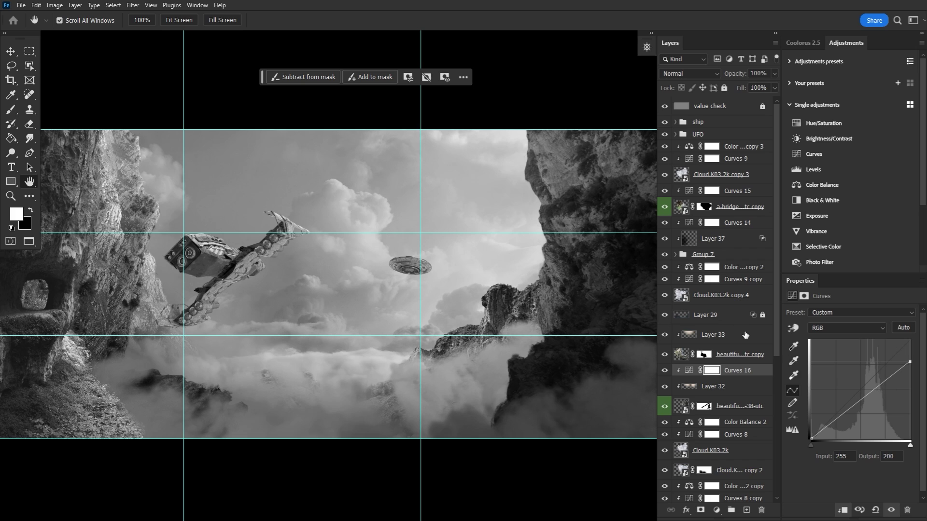
Add a Curves adjustment clipped to the "lion-roc…c copy 2" layer and raise its black output to 33
left_click(750, 220)
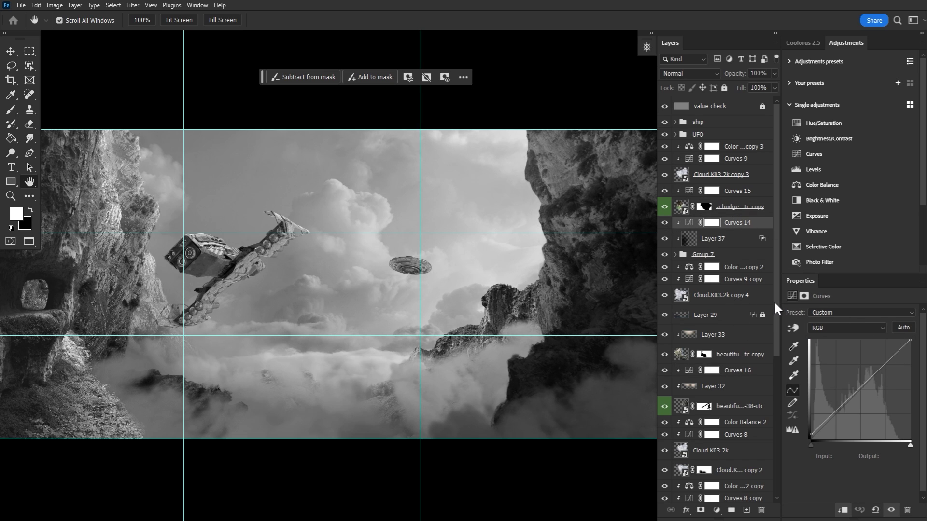
left_click_drag(776, 309, 791, 473)
left_click(744, 423)
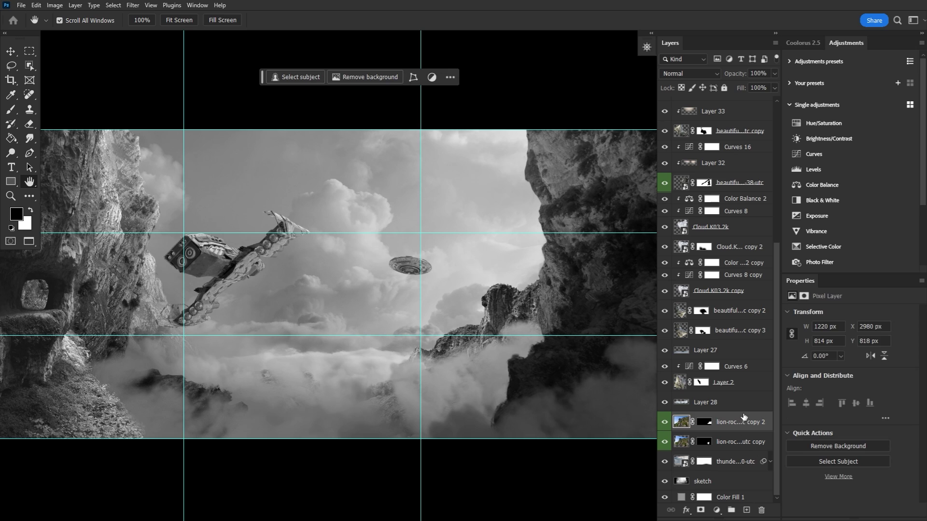
left_click(820, 154)
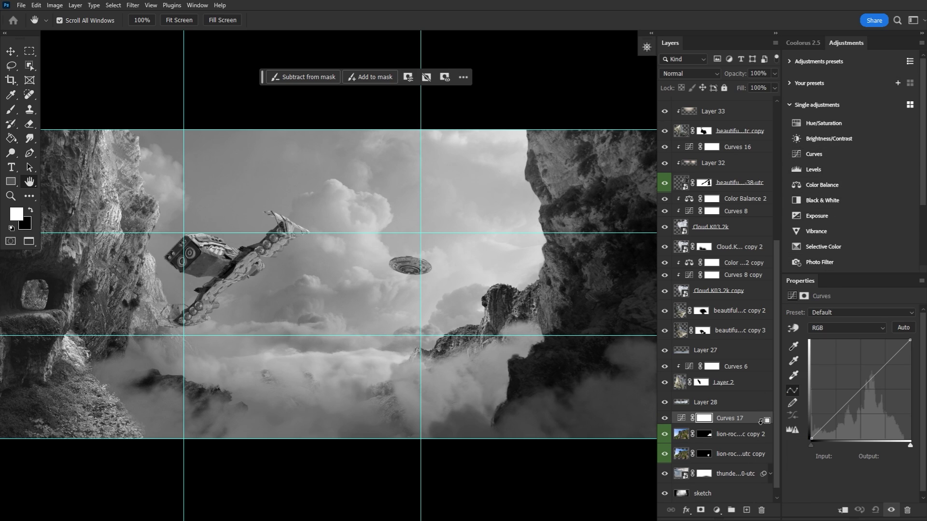
left_click(760, 421, "alt")
left_click_drag(811, 439, 806, 421)
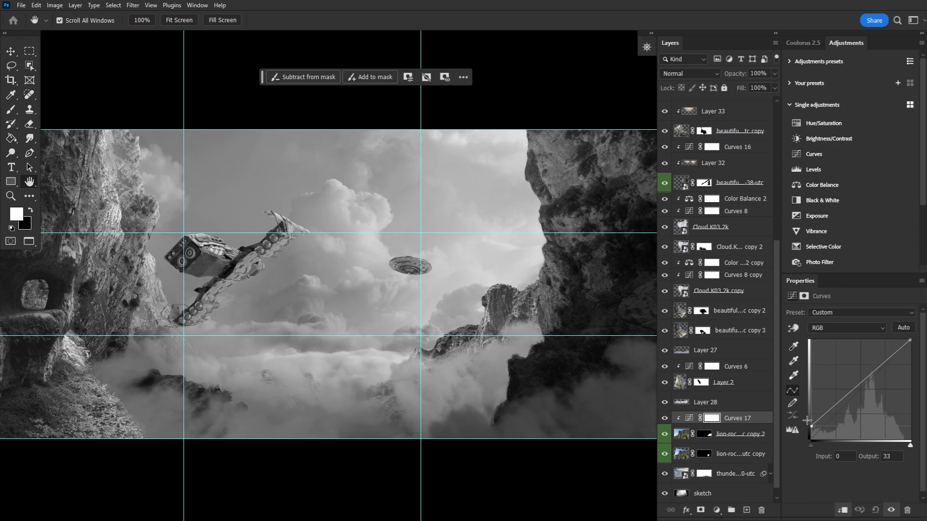
Duplicate that Curves adjustment, clip it to the "lion-roc…utc copy" layer with black output 117, and hide the guides
left_click_drag(736, 419, 736, 445)
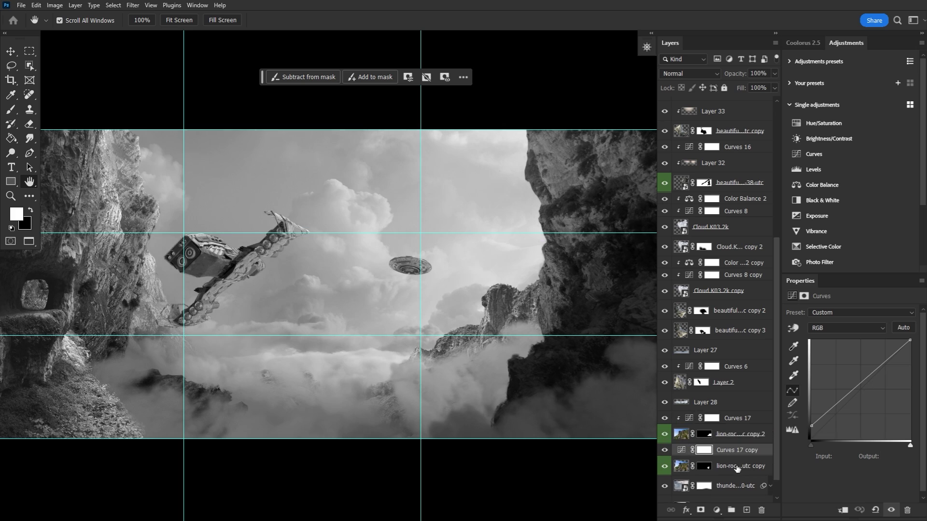
left_click_drag(811, 425, 808, 392)
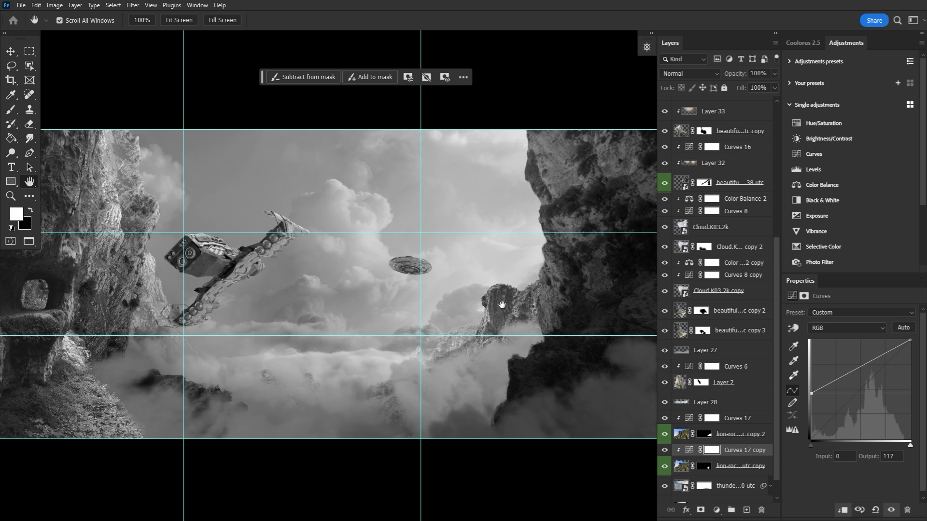
key("ctrl+semicolon")
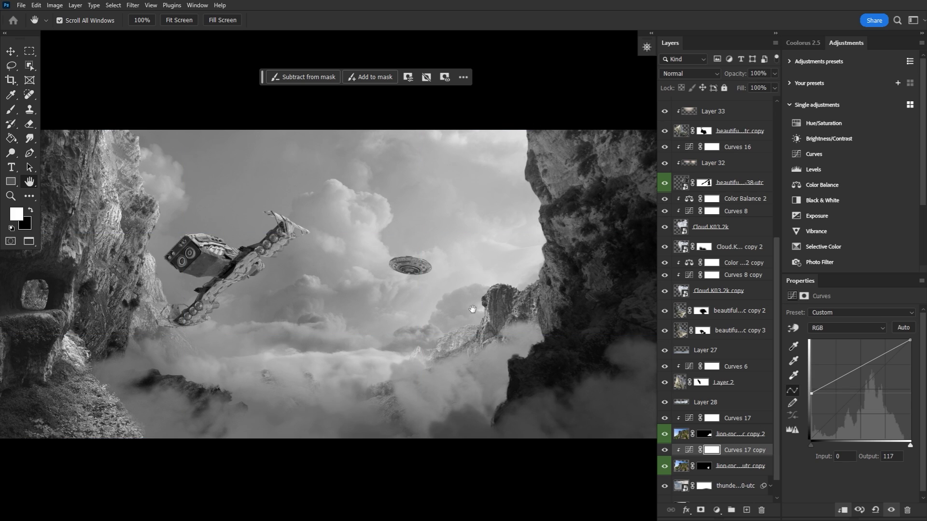
left_click_drag(775, 316, 774, 169)
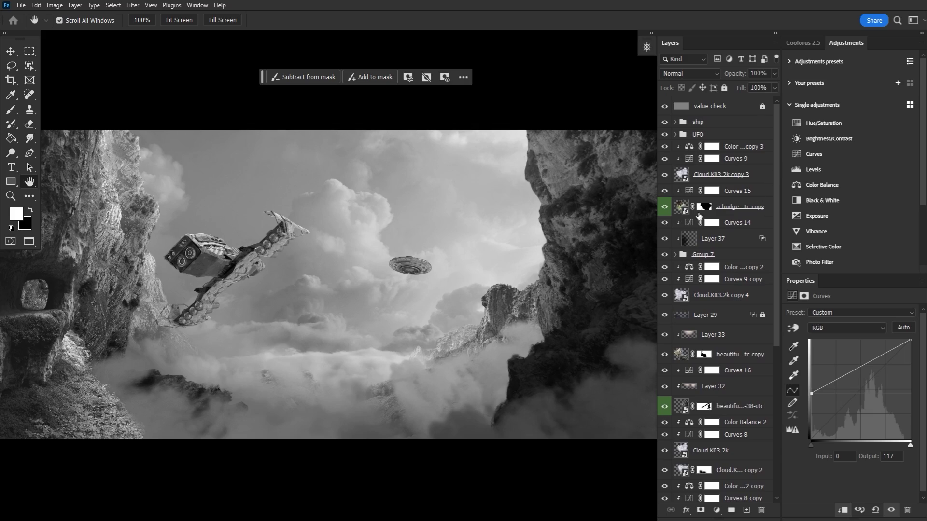
left_click(692, 192)
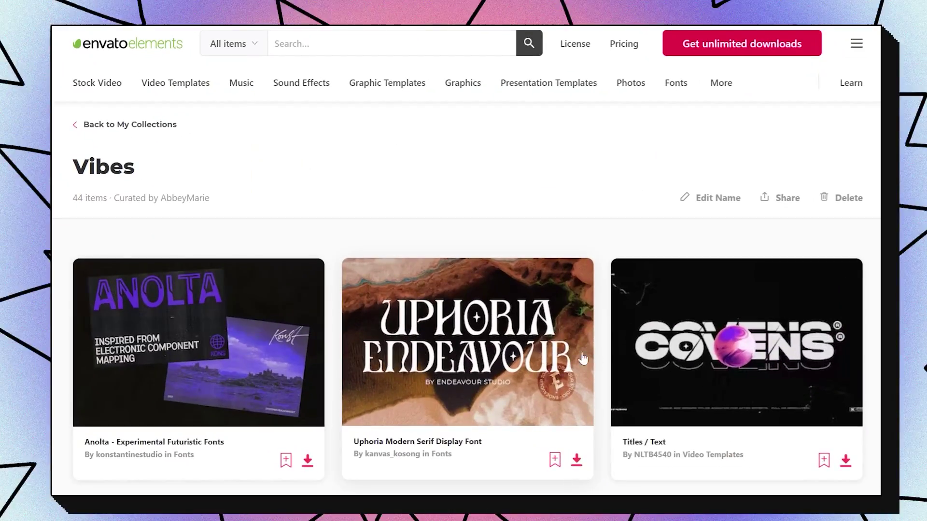
Switch to Envato Elements and browse the fonts and text effects in the Vibes collection
scroll(699, 409, "down", 5)
scroll(699, 409, "down", 3)
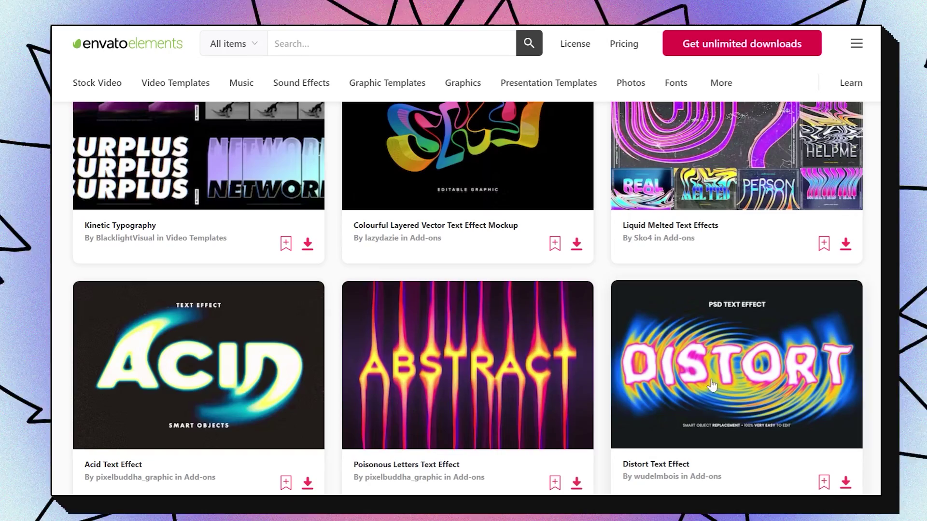
left_click(722, 366)
scroll(722, 363, "down", 3)
scroll(722, 358, "down", 2)
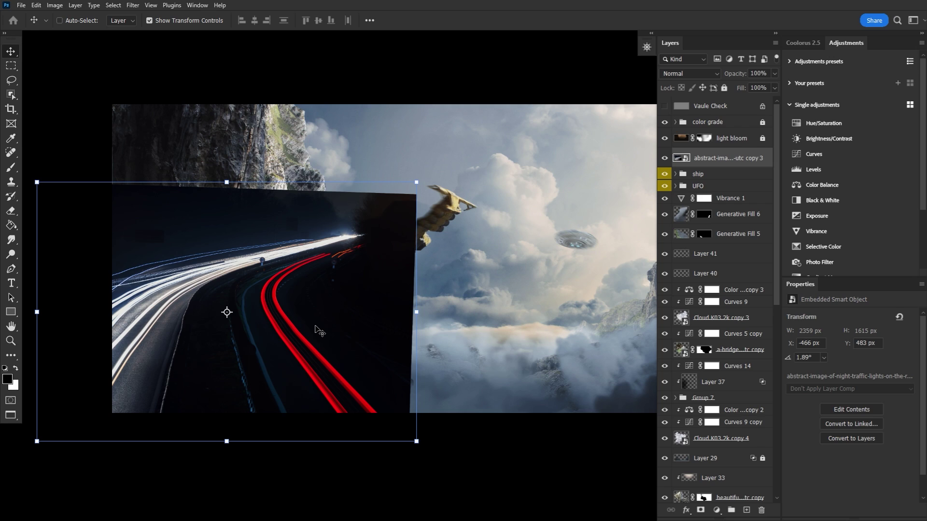
Set the night traffic lights layer's blend mode to Screen and position its light trails behind the ship's engine
left_click_drag(292, 320, 290, 321)
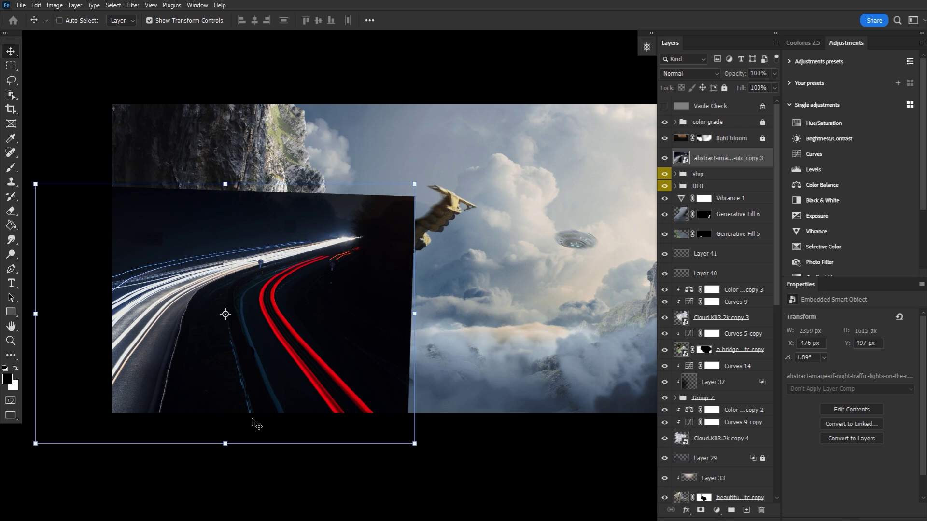
left_click(685, 74)
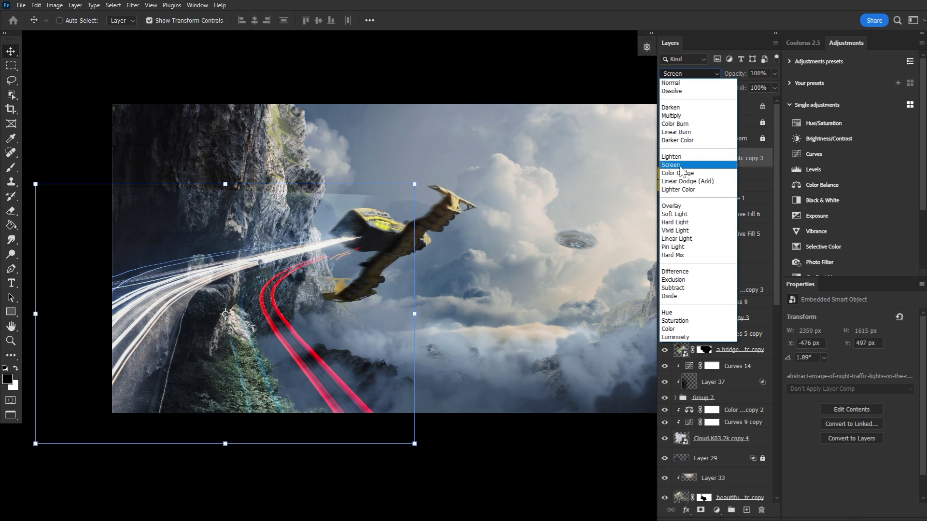
left_click(680, 166)
left_click_drag(331, 241, 330, 229)
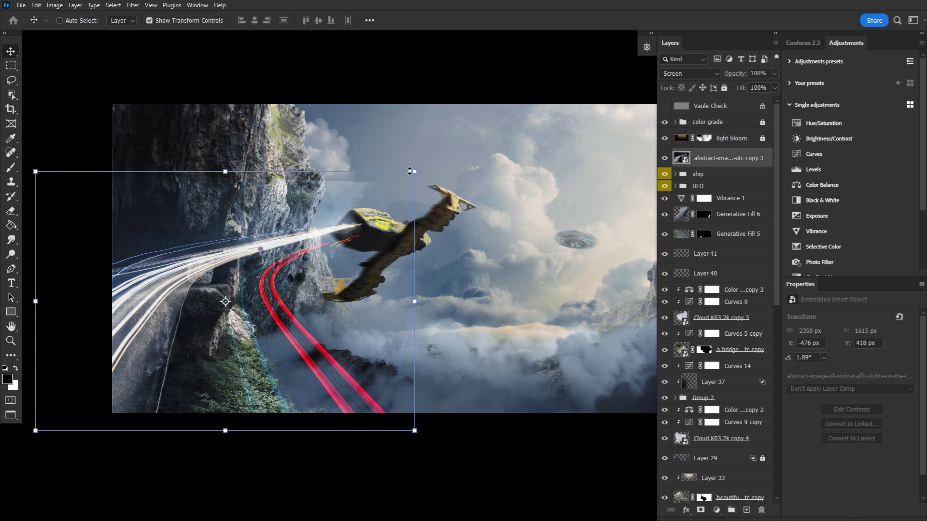
Warp the traffic lights layer so the white trails narrow at the ship and bend down toward the lower-left canvas corner
key("ctrl+t")
left_click(480, 20)
left_click_drag(408, 236, 378, 233)
left_click_drag(54, 381, 96, 416)
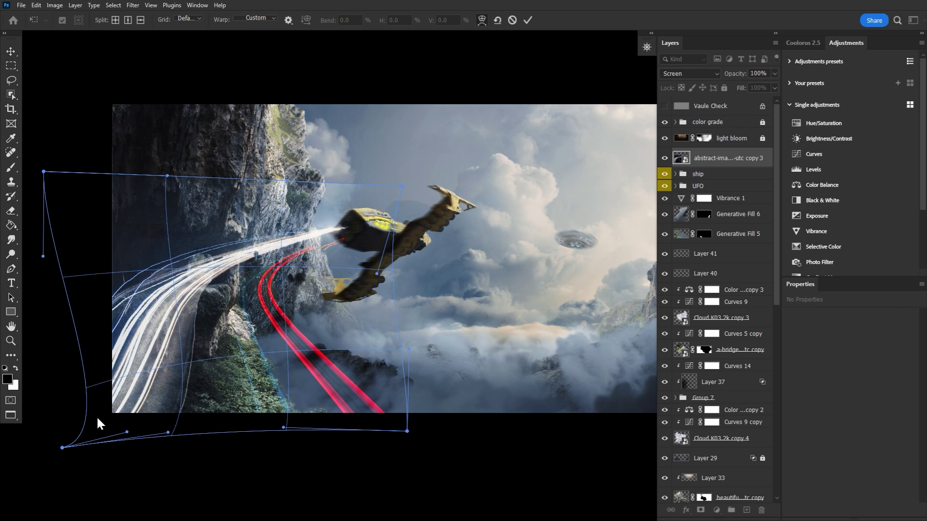
left_click_drag(105, 356, 112, 368)
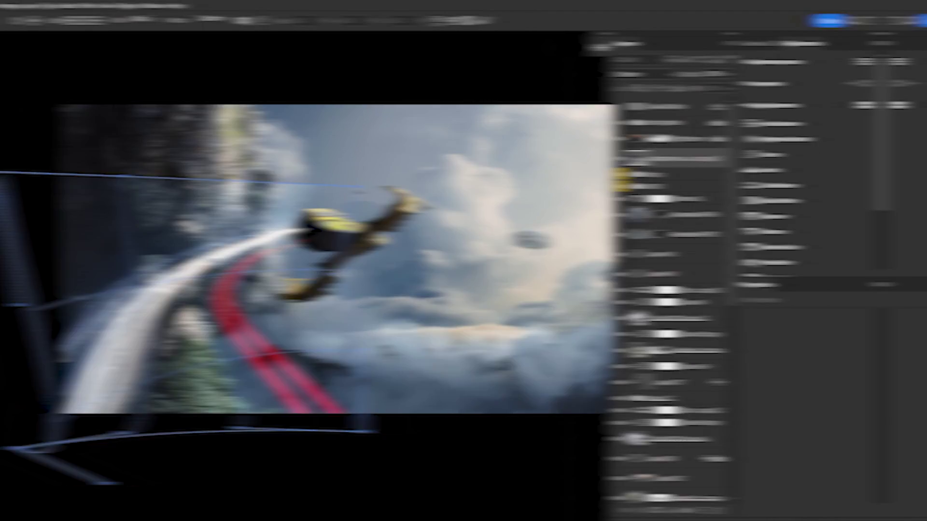
Start a Path Blur on the light-trail layer and curve its path along the white trails from the ship to the canvas's lower edge
left_click(132, 5)
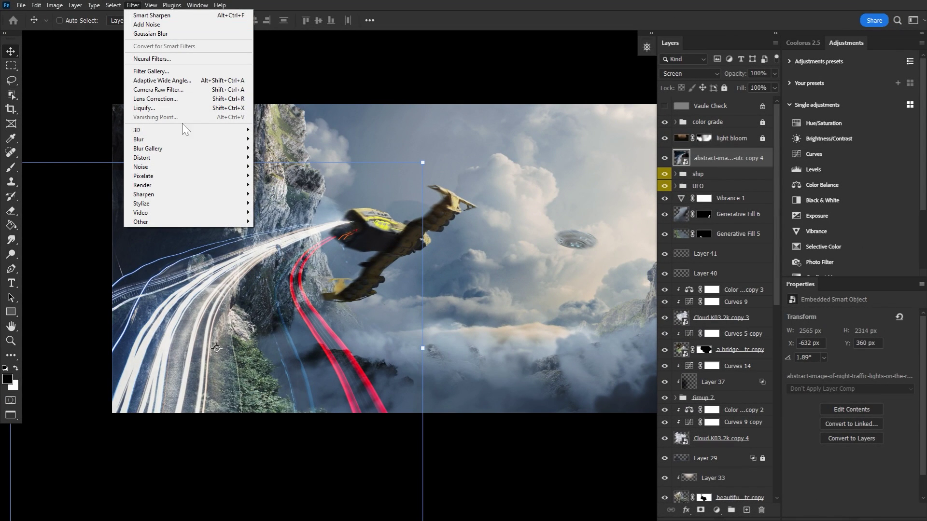
mouse_move(159, 149)
left_click(270, 148)
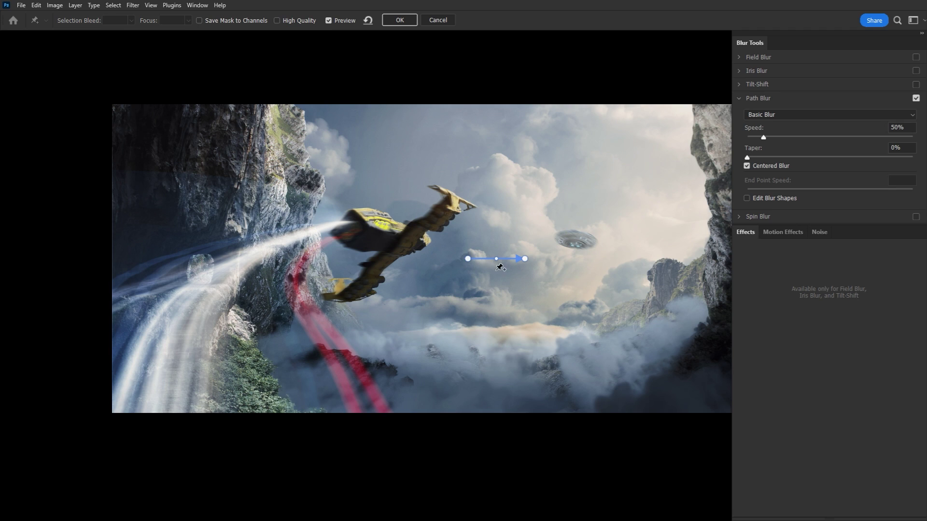
left_click_drag(525, 258, 420, 285)
left_click_drag(468, 258, 347, 220)
left_click_drag(419, 285, 147, 412)
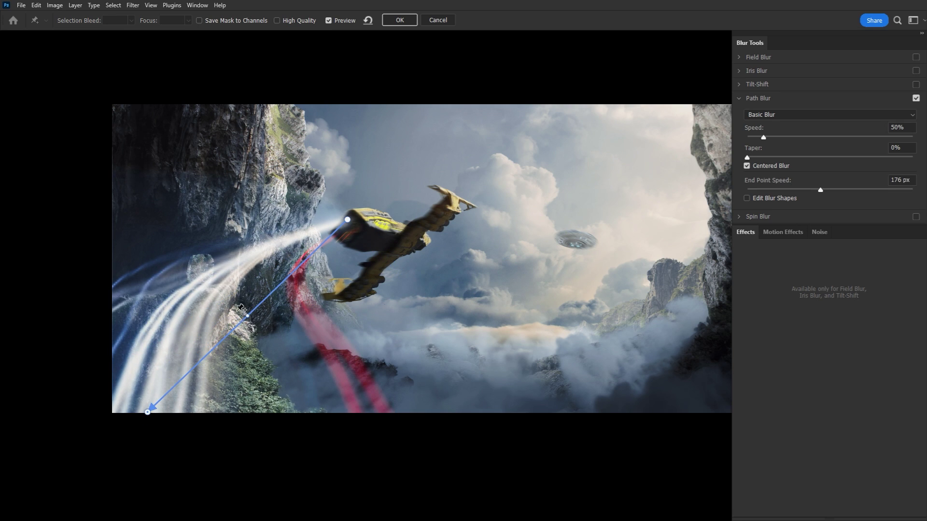
left_click_drag(247, 315, 197, 274)
Add a second blur path curved along the red light trails and apply the Path Blur at 80% speed
left_click(355, 231)
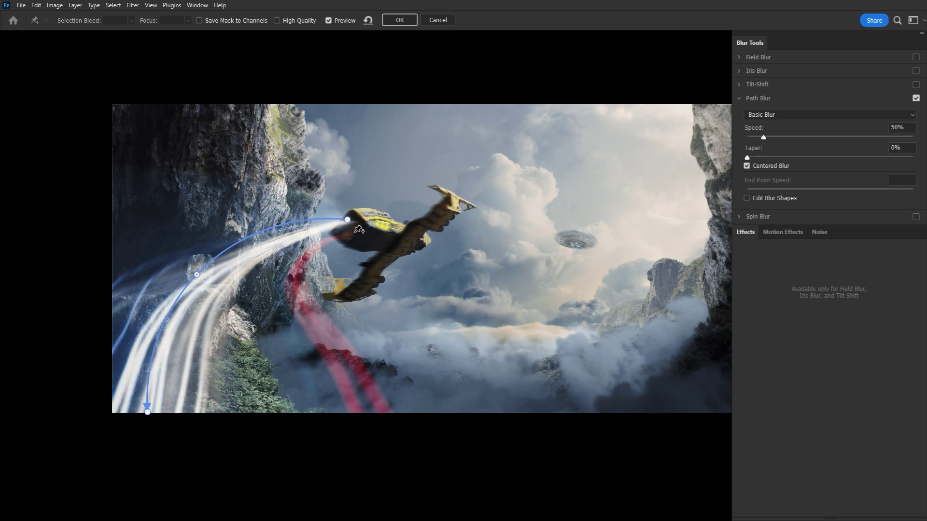
left_click(369, 412)
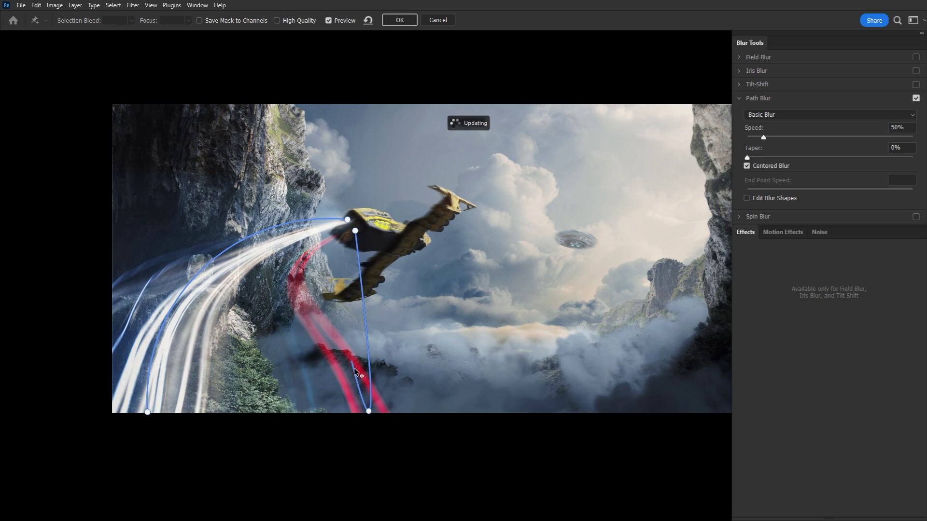
double_click(362, 403)
left_click_drag(362, 318, 297, 276)
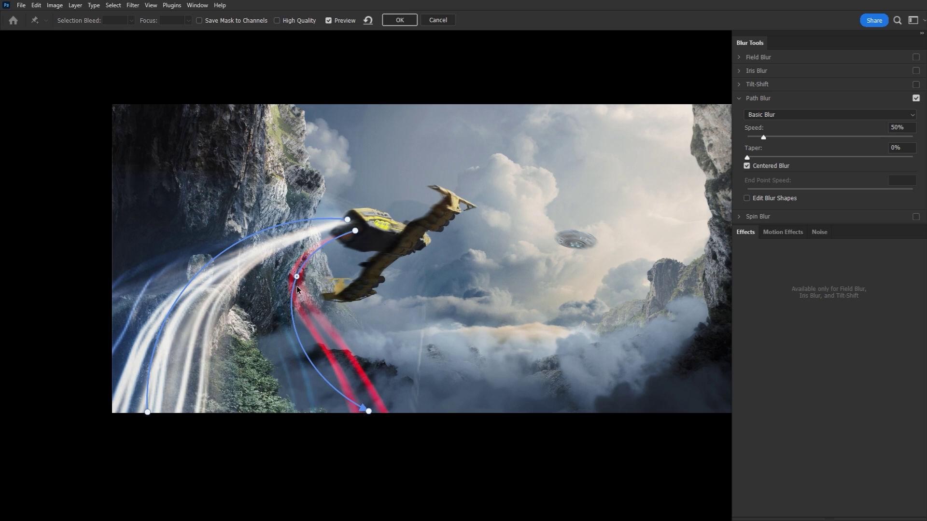
mouse_move(325, 362)
left_mouse_down()
mouse_move(323, 352)
mouse_move(340, 353)
left_mouse_up()
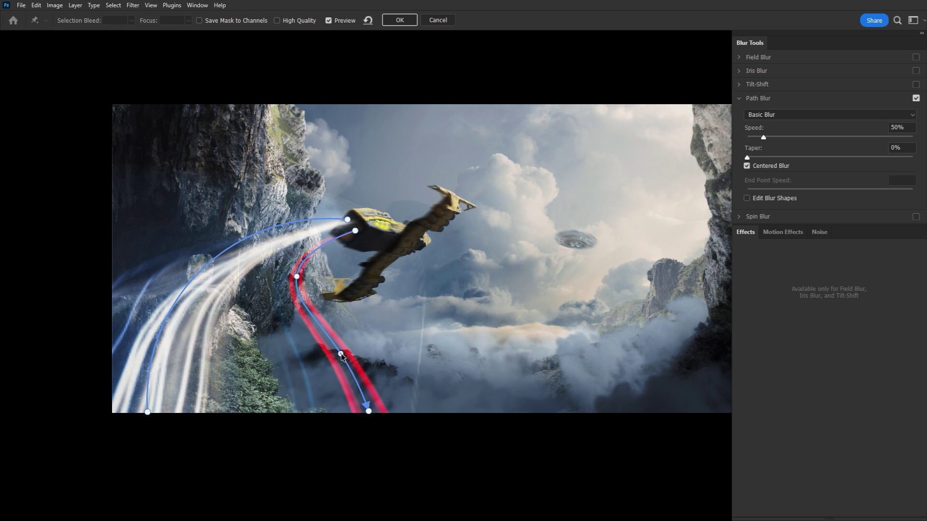
left_click_drag(772, 139, 773, 137)
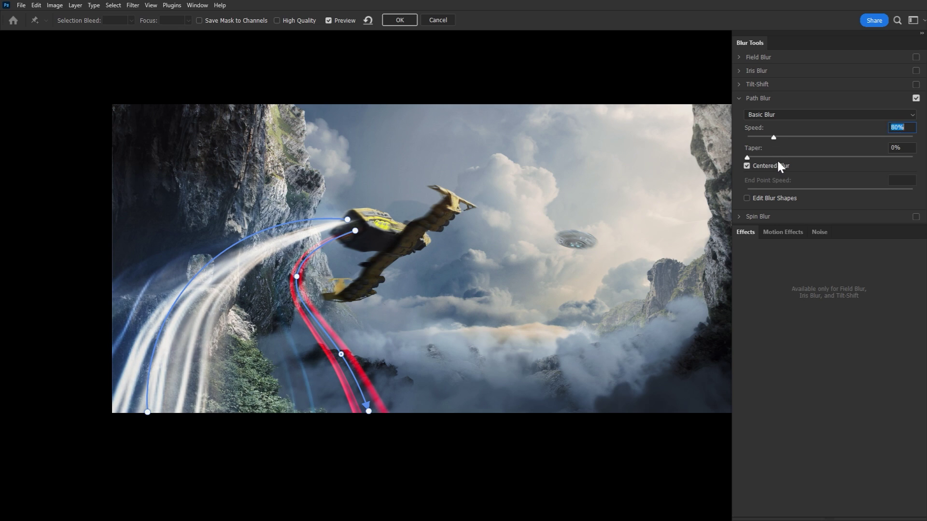
left_click(399, 20)
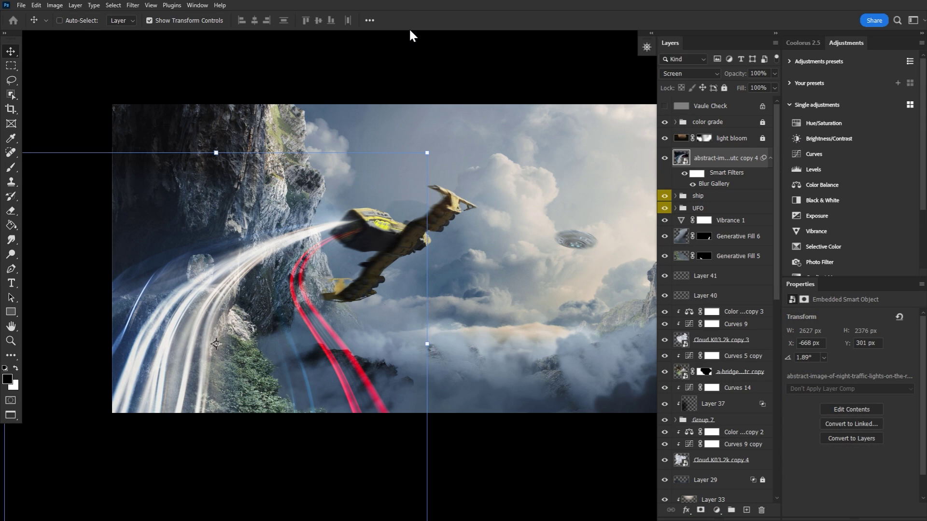
Apply a Curves adjustment directly to the light-trail layer, moving the black point to input 36
left_click(55, 5)
mouse_move(70, 29)
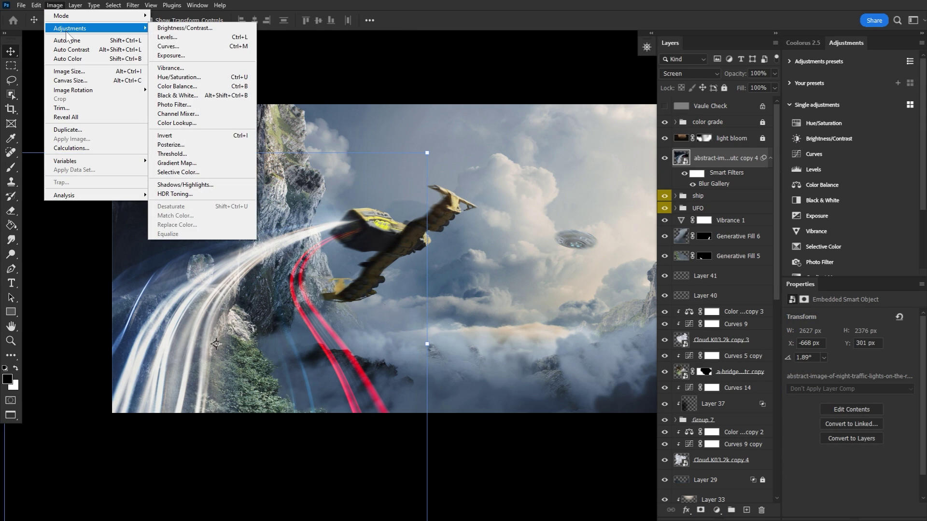
left_click(181, 49)
left_click_drag(458, 102, 629, 103)
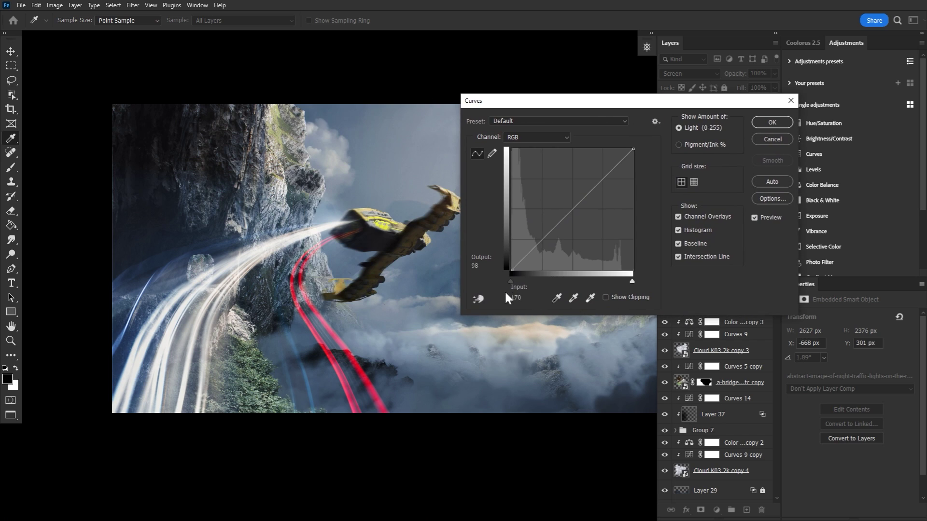
left_click_drag(518, 272, 531, 279)
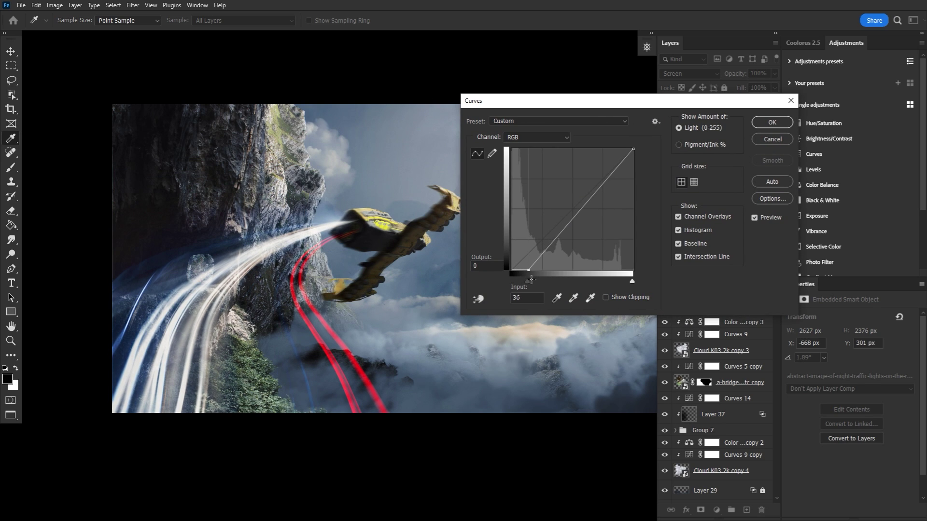
left_click(768, 123)
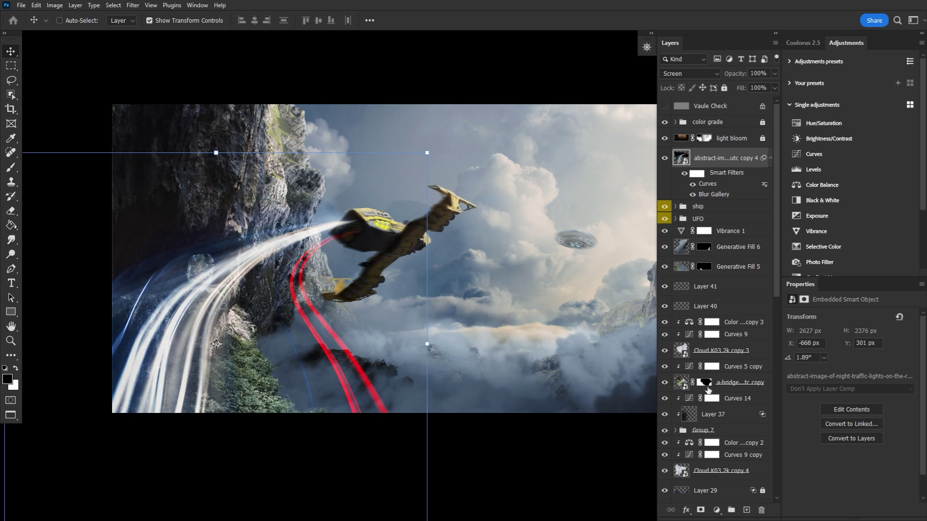
Add a layer mask to the light-trail layer and prepare an enlarged Soft Round brush with black as the foreground colour
left_click(701, 510)
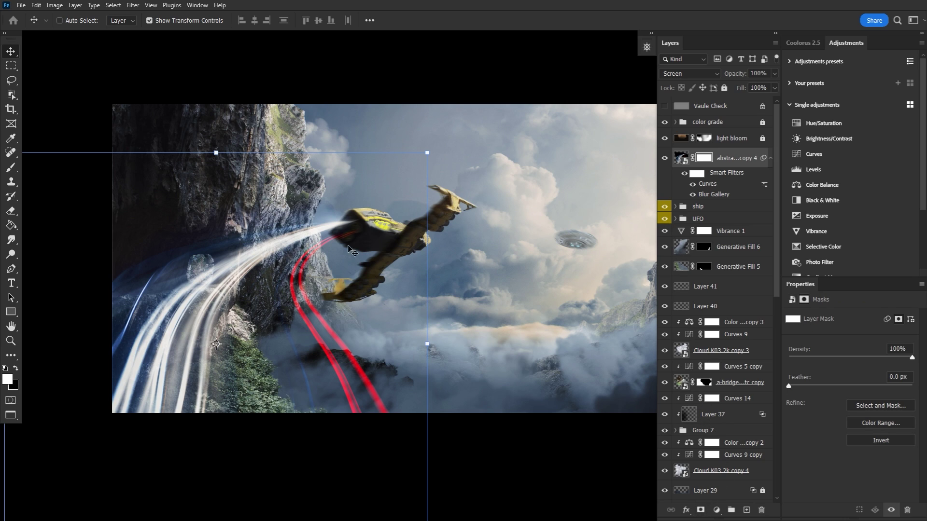
left_click(10, 167)
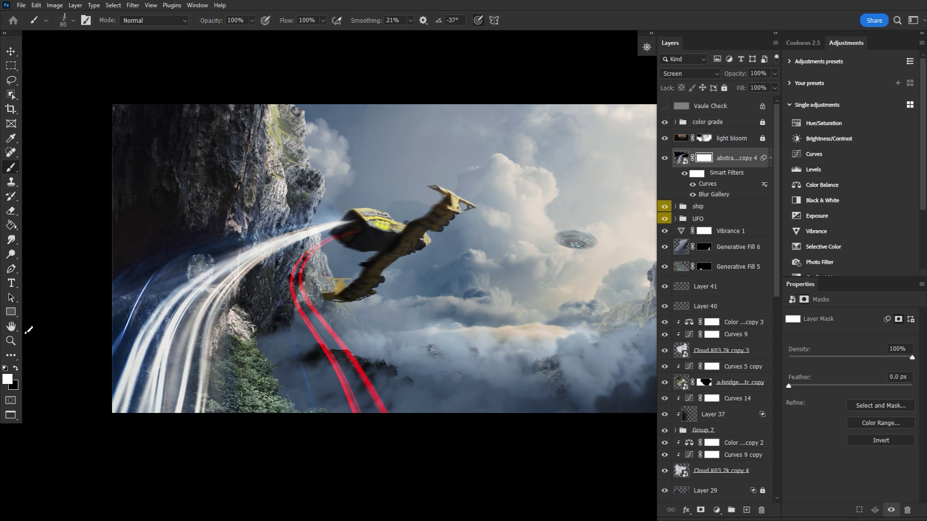
left_click(15, 370)
left_click(72, 21)
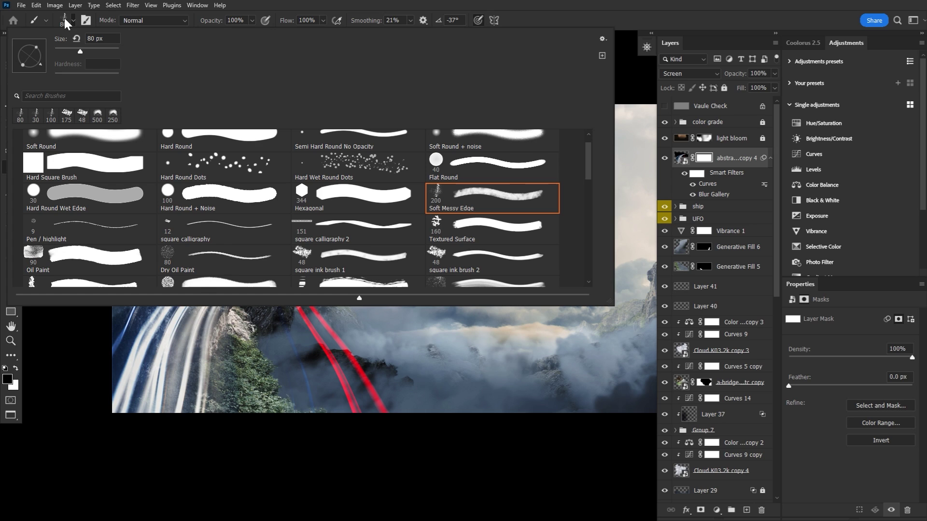
double_click(107, 141)
key("bracketright")
key("bracketright")
key("bracketright")
key("bracketright")
key("bracketright")
key("bracketright")
key("bracketright")
key("bracketright")
key("bracketright")
key("bracketright")
key("bracketright")
key("bracketright")
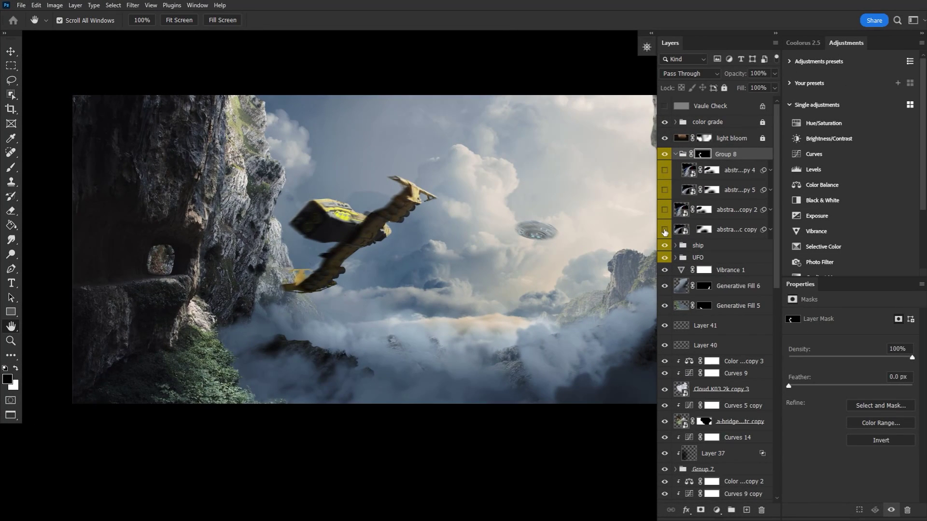
Show the four abstract light-trail layers in and below Group 8 one by one, from the lowest to the topmost
left_click(664, 231)
left_click(664, 211)
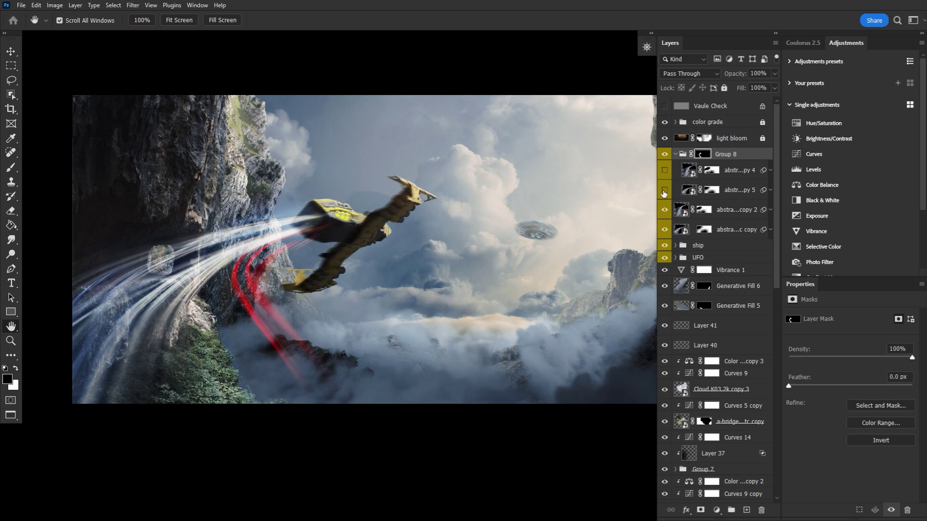
left_click(664, 191)
left_click(664, 170)
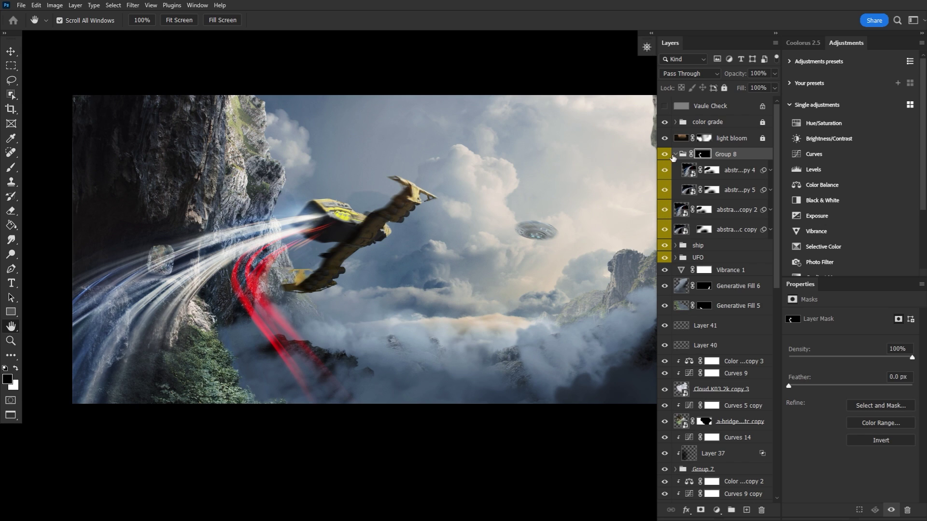
Collapse Group 8 and add a new layer above it with the Screen blend mode
left_click(673, 158)
key("ctrl+z")
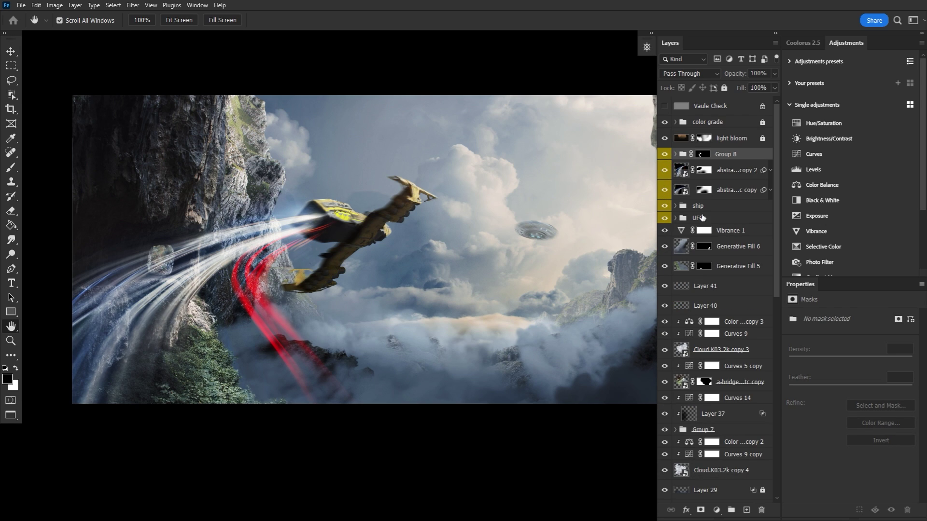
left_click(746, 510)
left_click(690, 74)
left_click(681, 145)
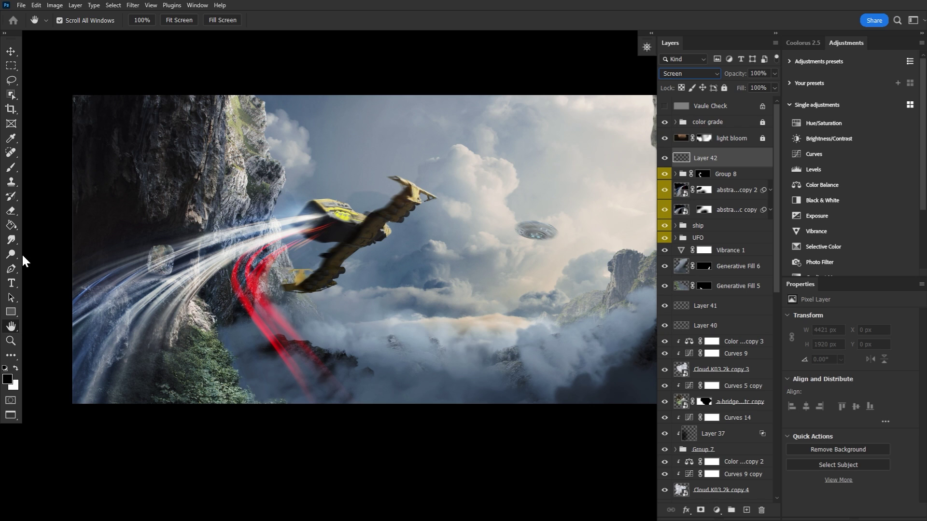
Pick a pale yellowish-white foreground colour and reduce the brush size to 50 px
key("b")
left_click(7, 379)
left_click(445, 269)
left_click(542, 201)
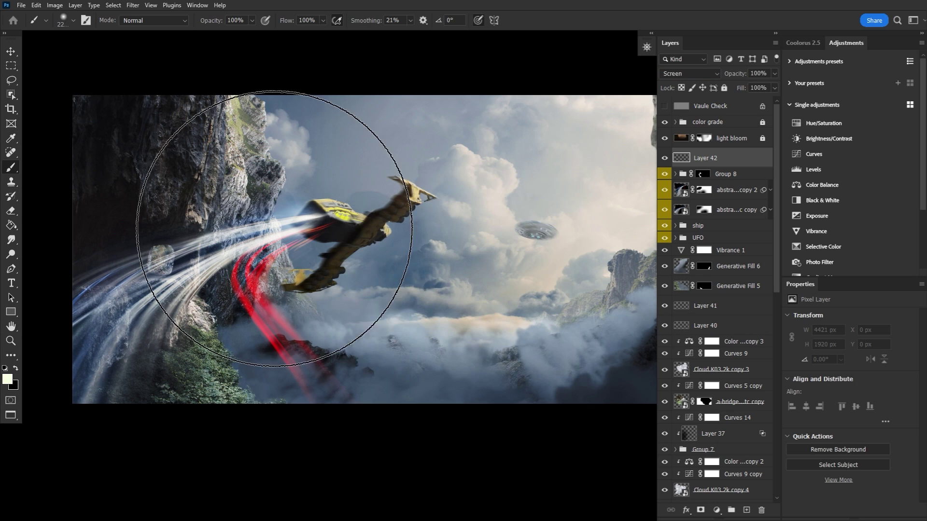
key("bracketleft")
key("bracketleft")
key("bracketleft")
key("bracketleft")
key("bracketleft")
key("bracketleft")
key("bracketleft")
key("bracketleft")
Dab soft glows where the light trails meet the ship's engines, using a 40 px brush for the smaller one, and set the layer's opacity to 66%
left_click(272, 196)
right_click(320, 221)
key("Escape")
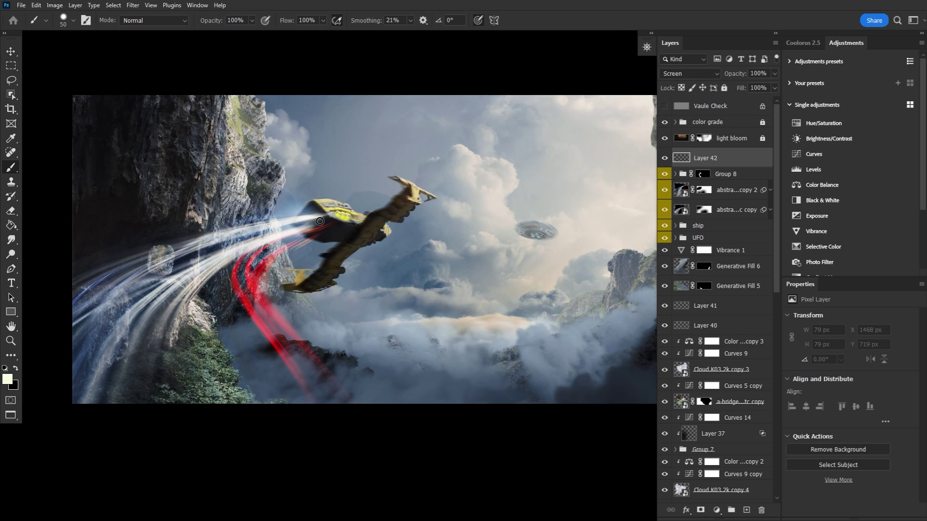
left_click(314, 217)
key("bracketleft")
left_click(305, 226)
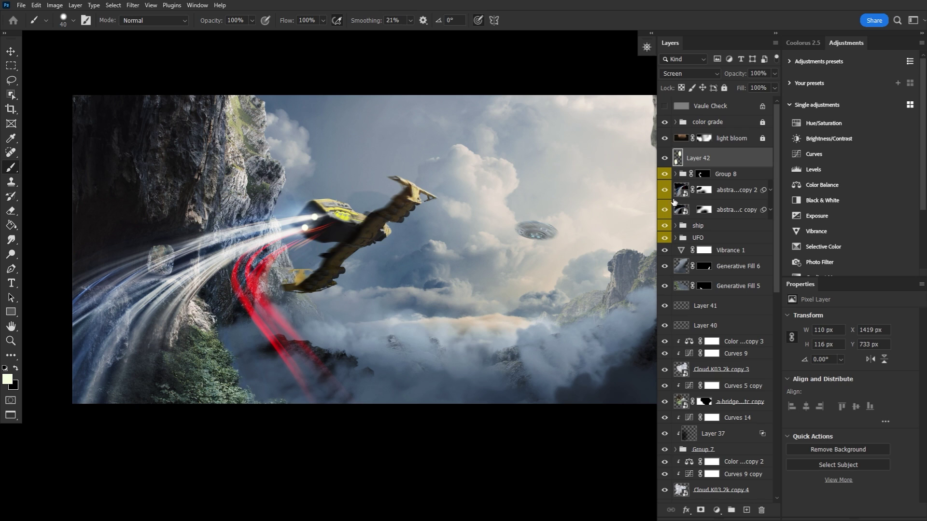
left_click_drag(731, 75, 708, 79)
Add another new layer above the Screen glow layer and set its blend mode to Overlay
right_click(181, 79)
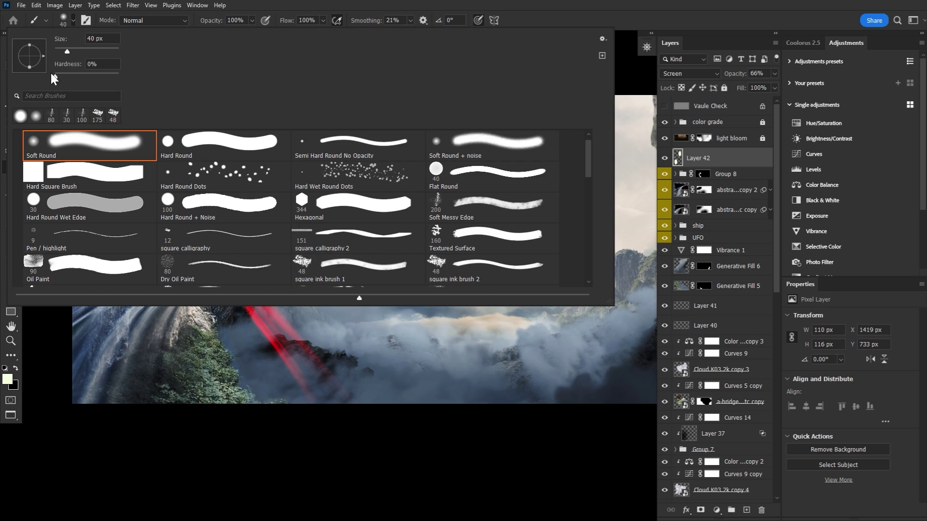
key("Escape")
left_click(746, 510)
left_click(690, 73)
left_click(675, 203)
Dab soft glows over both engine exhausts on the Overlay layer, enlarging the brush between dabs, and reduce the layer's opacity
left_click(310, 220)
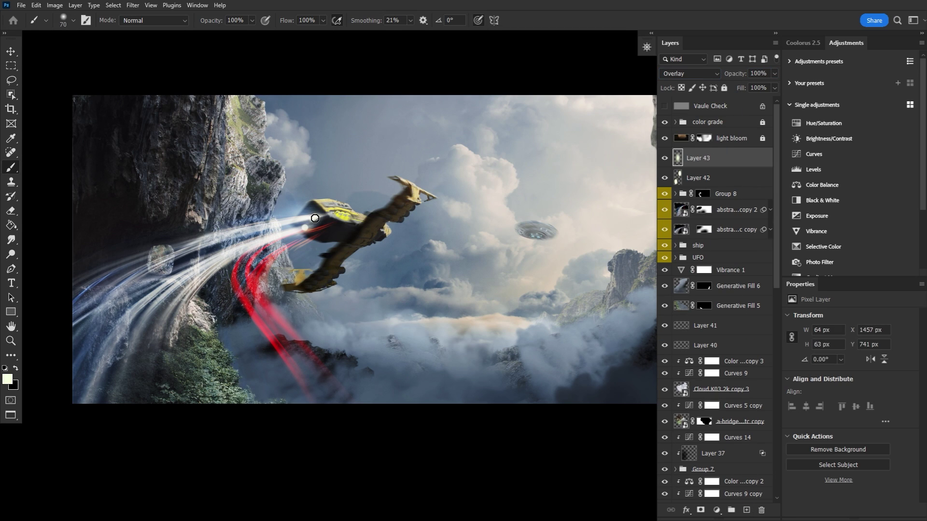
key("bracketright")
key("bracketright")
key("bracketright")
key("bracketright")
key("bracketright")
key("bracketright")
key("bracketright")
left_click(314, 222)
left_click(306, 230)
left_click_drag(735, 73, 636, 88)
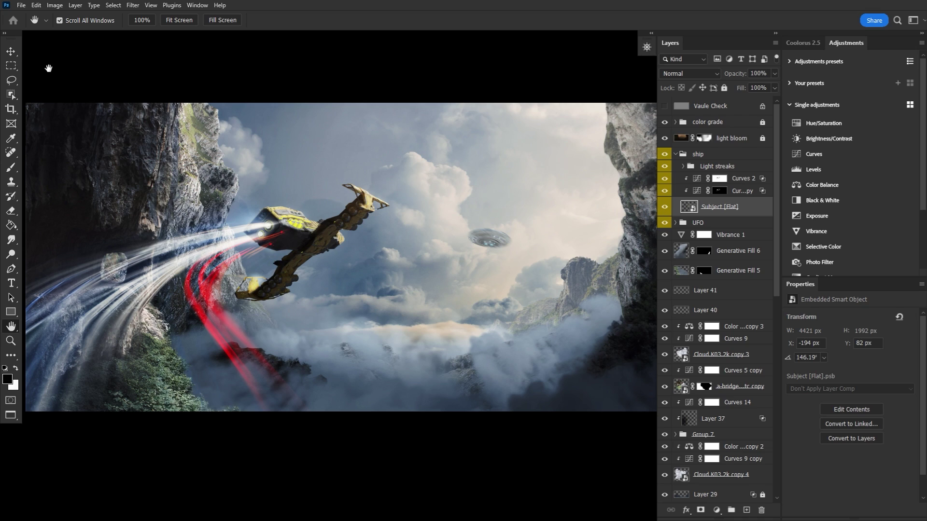
Start a Path Blur on the ship's Subject [Flat] layer, angling the path down to the left and setting the speed to 17%
right_click(758, 213)
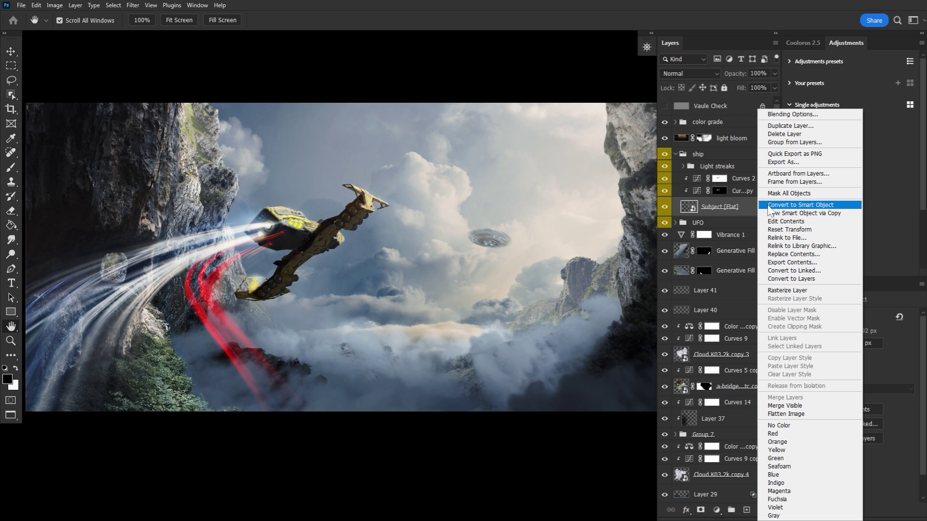
left_click(768, 208)
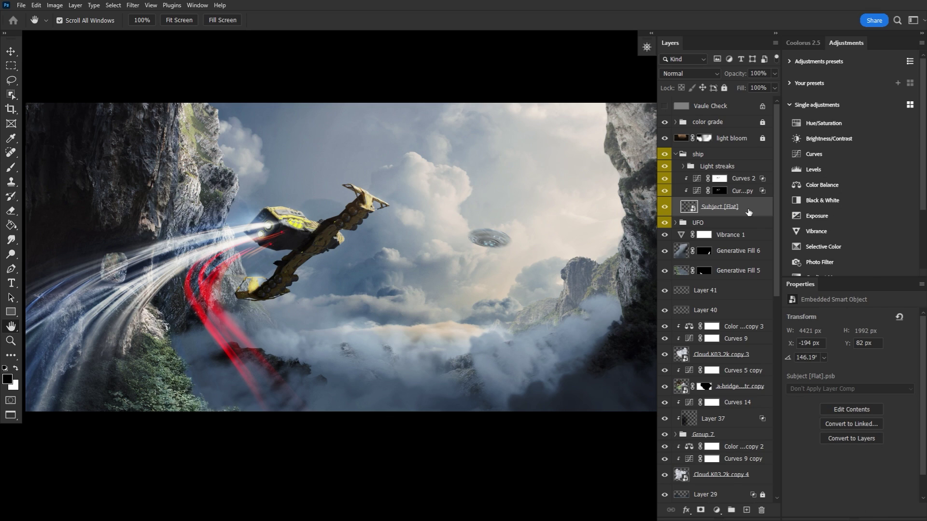
left_click(133, 5)
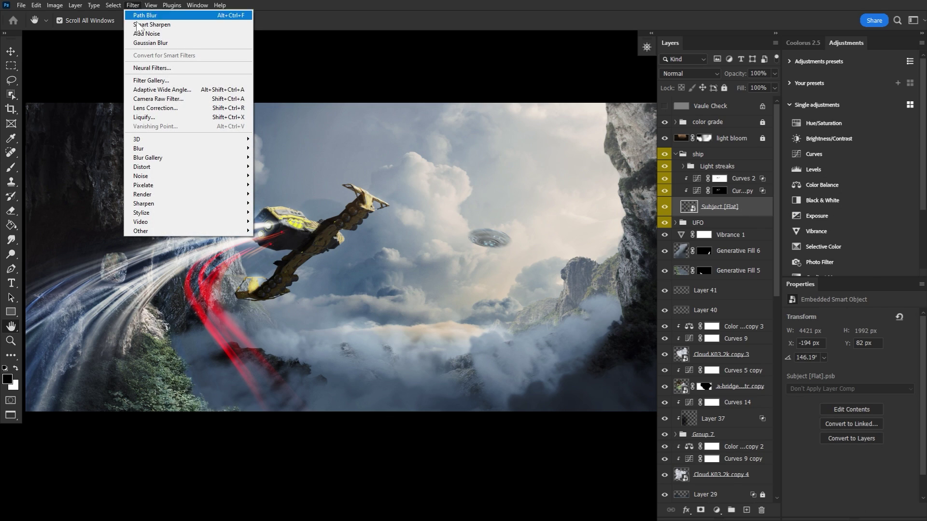
mouse_move(232, 158)
left_click(273, 185)
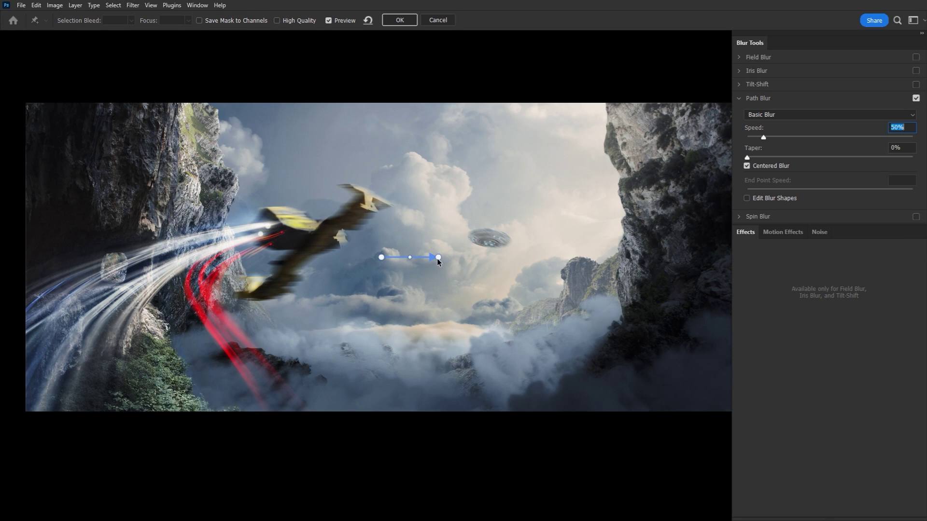
left_click_drag(439, 257, 335, 294)
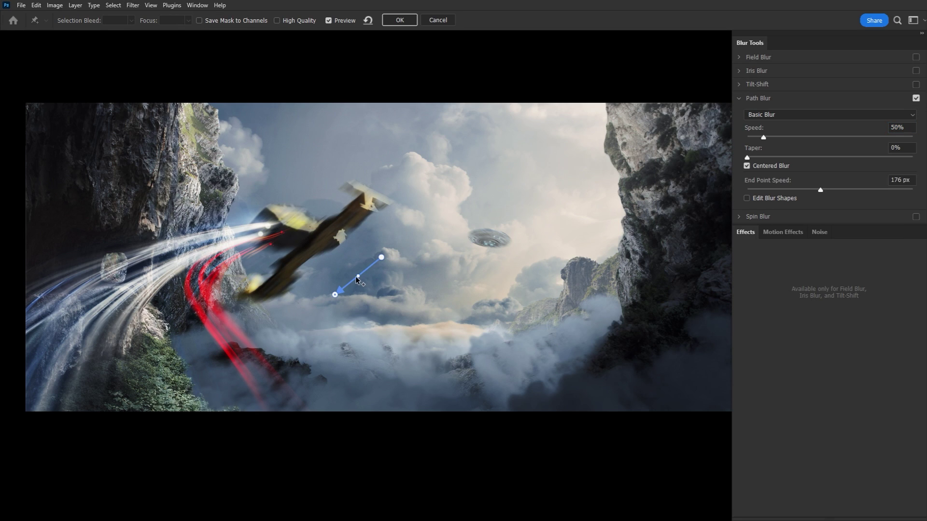
mouse_move(336, 294)
left_mouse_down()
mouse_move(344, 300)
mouse_move(323, 287)
left_mouse_up()
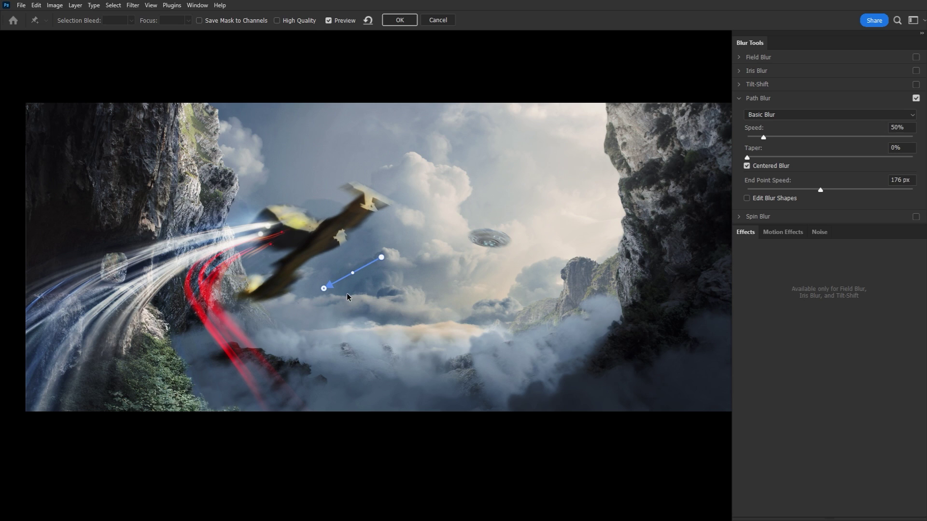
left_click_drag(752, 137, 753, 137)
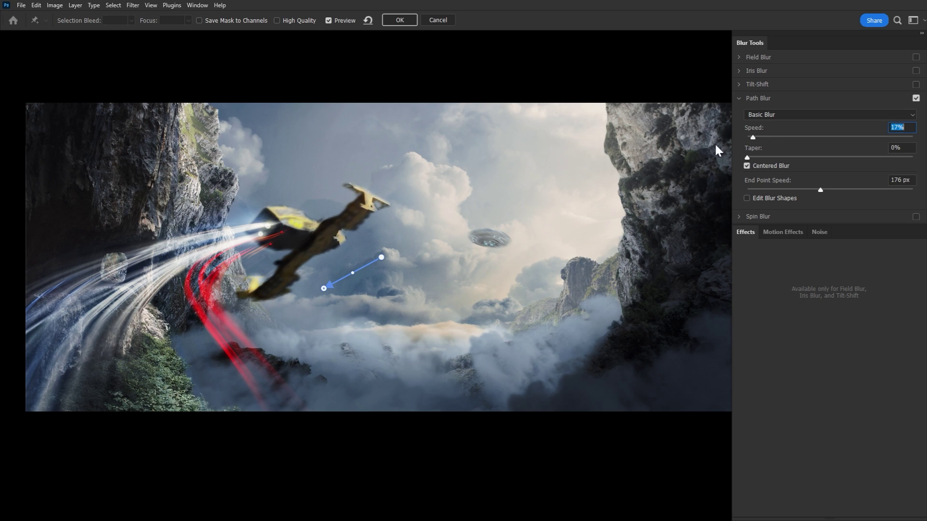
Redirect the blur path diagonally across the ship so its arrow ends at the cockpit, and apply the Path Blur
left_click_drag(324, 288, 273, 217)
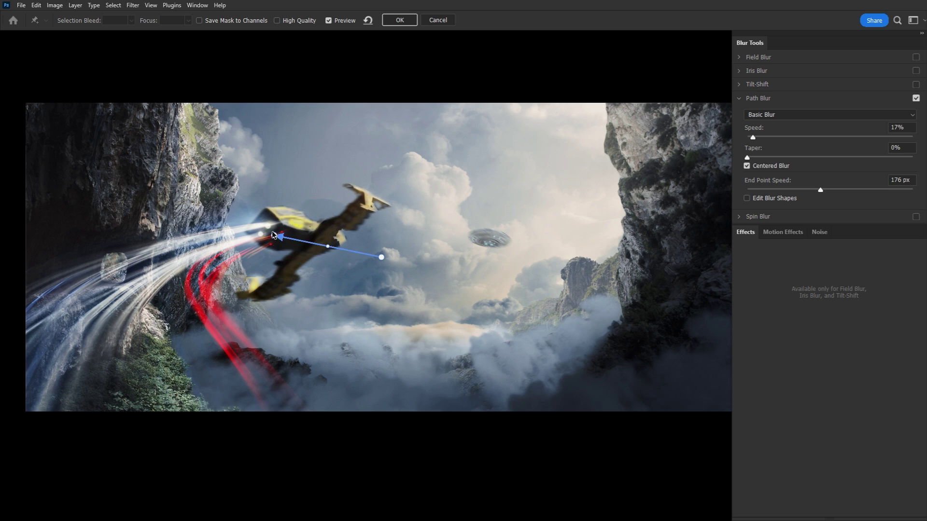
left_click_drag(381, 257, 374, 266)
left_click(399, 20)
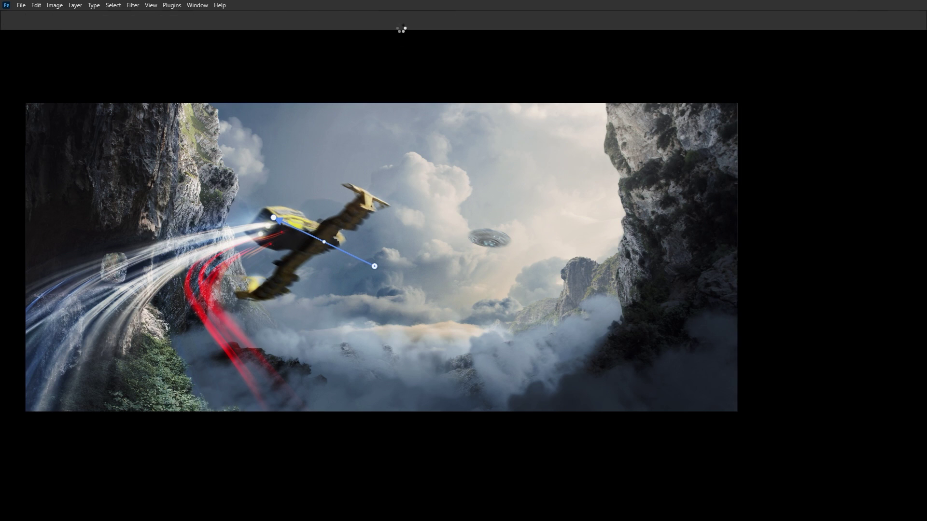
Paint black on the ship's smart filter mask with an enlarged soft brush to remove the blur from parts of the ship
left_click(705, 222)
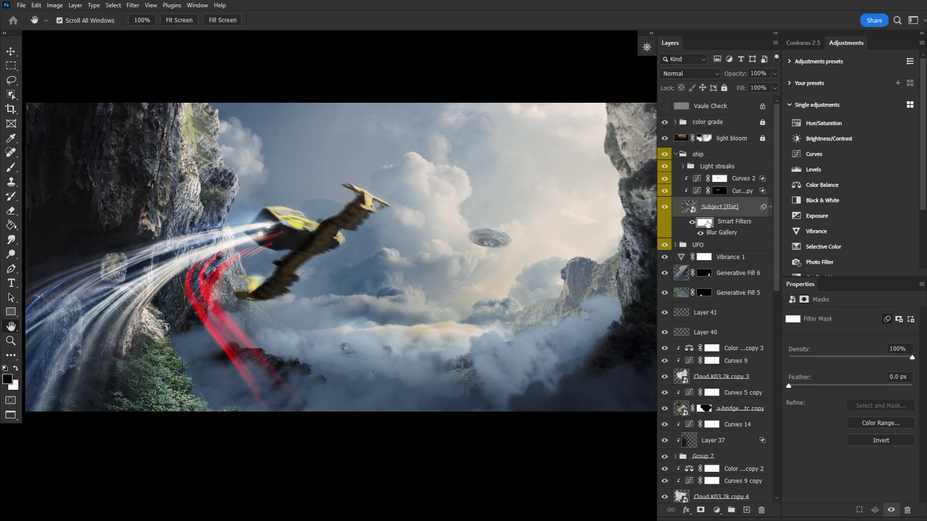
left_click(15, 172)
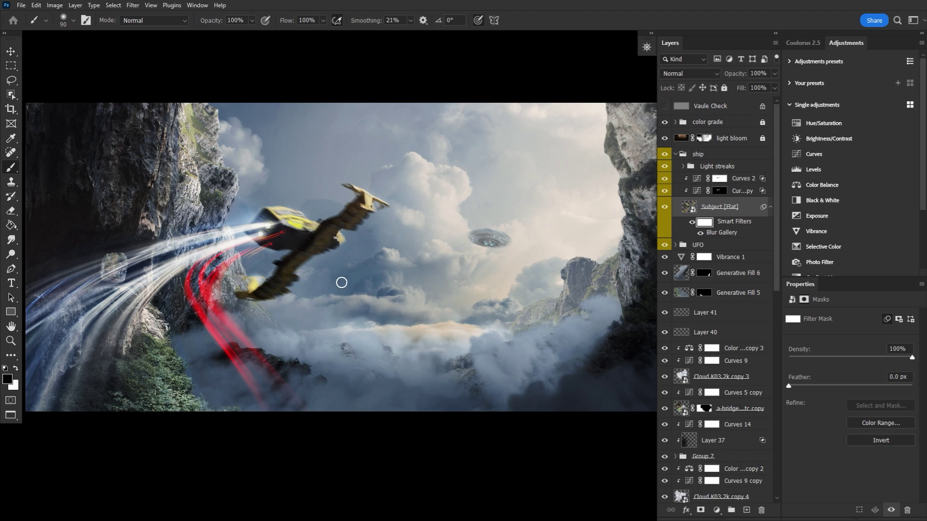
key("bracketright")
key("bracketright")
key("bracketright")
key("bracketright")
key("bracketright")
key("bracketright")
key("bracketleft")
key("bracketleft")
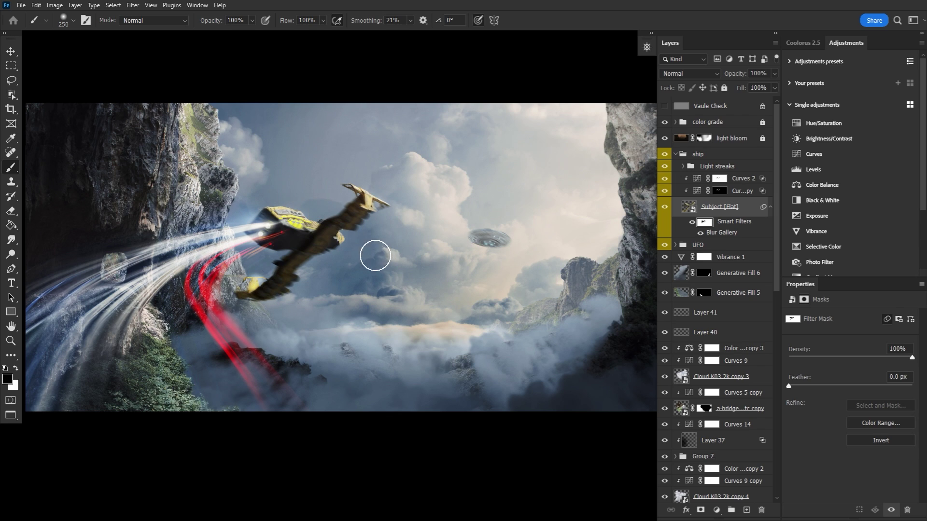